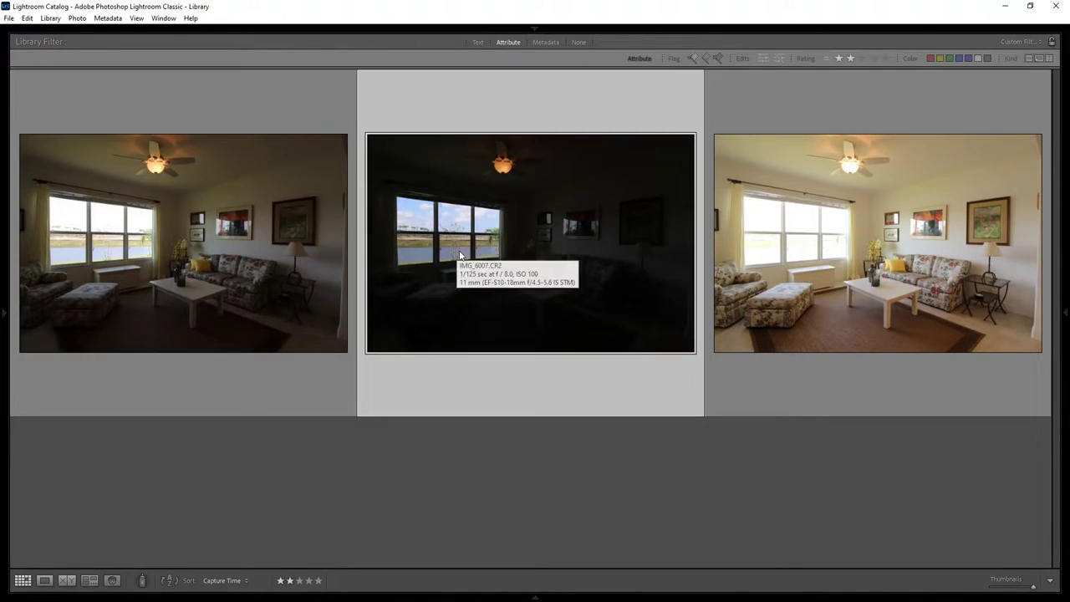
- Compare the three bracketed exposures full size, zooming into the dark exposure's window view
click(884, 286)
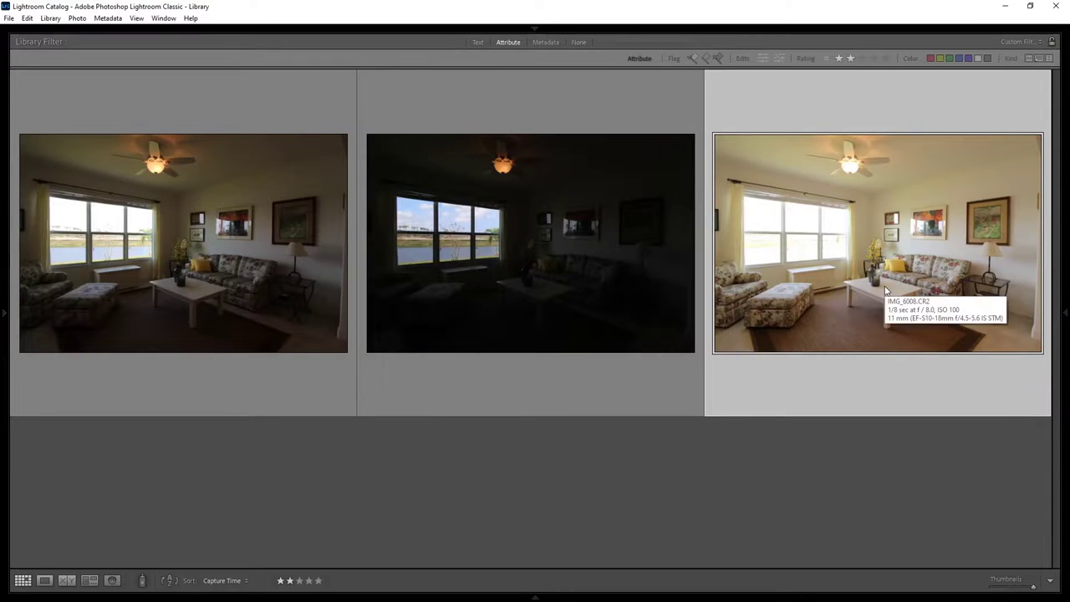
double_click(884, 286)
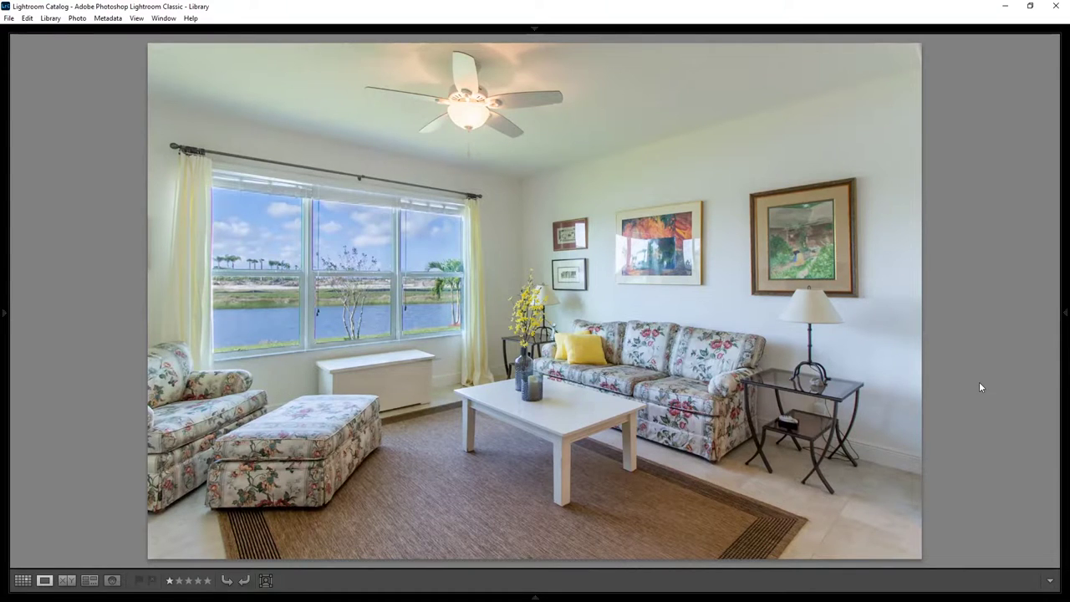
key(g)
click(302, 403)
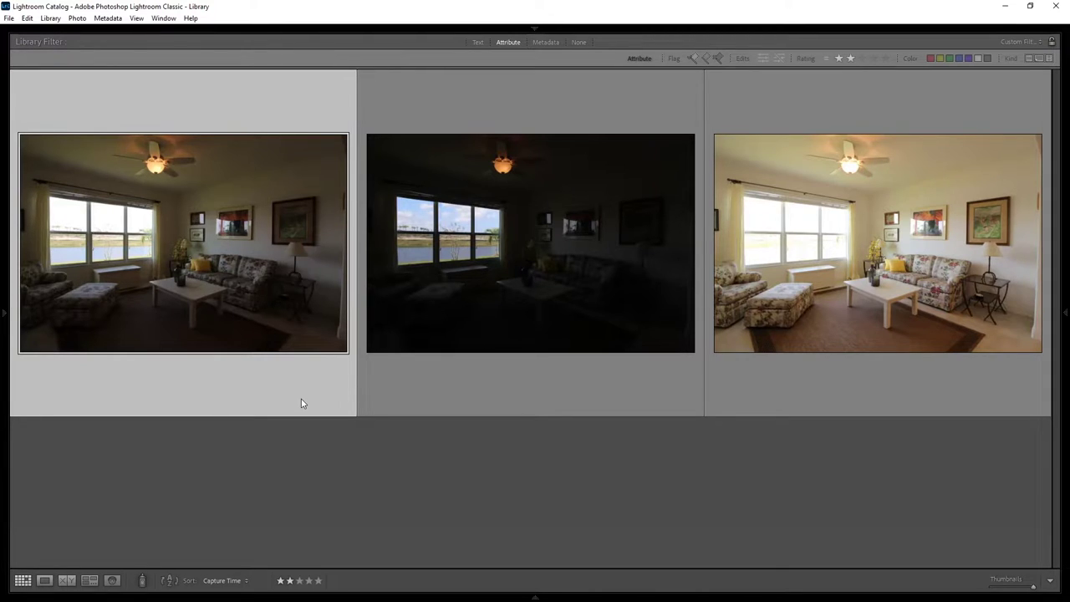
double_click(477, 336)
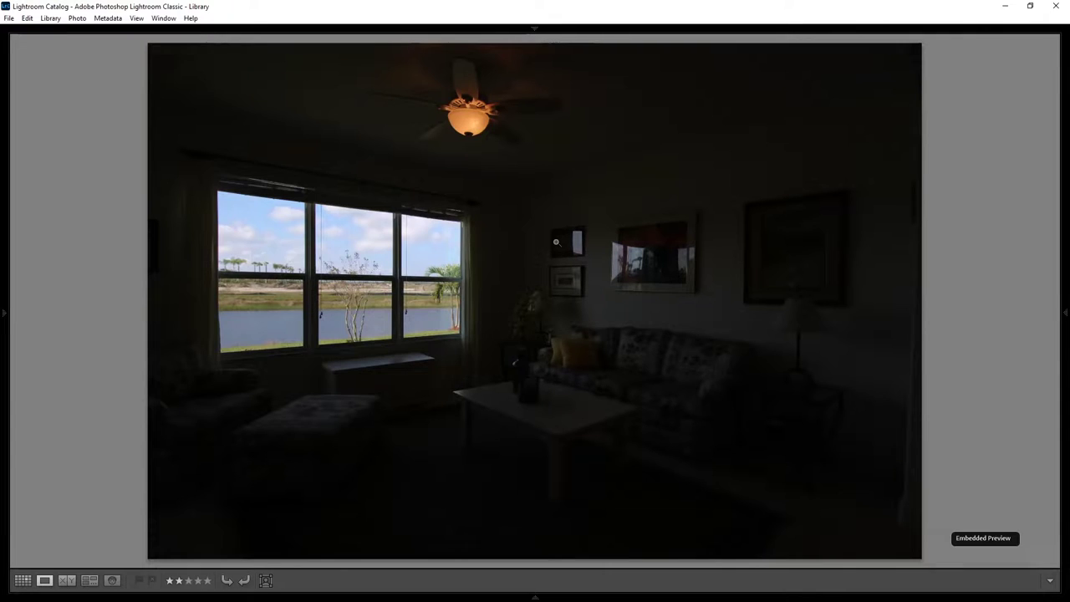
click(300, 238)
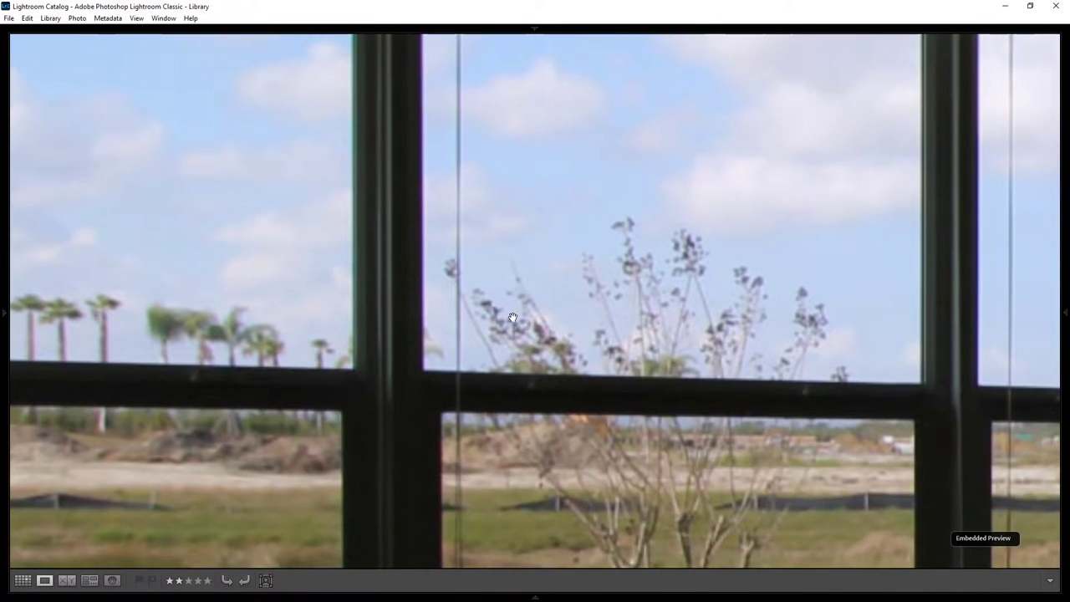
click(469, 339)
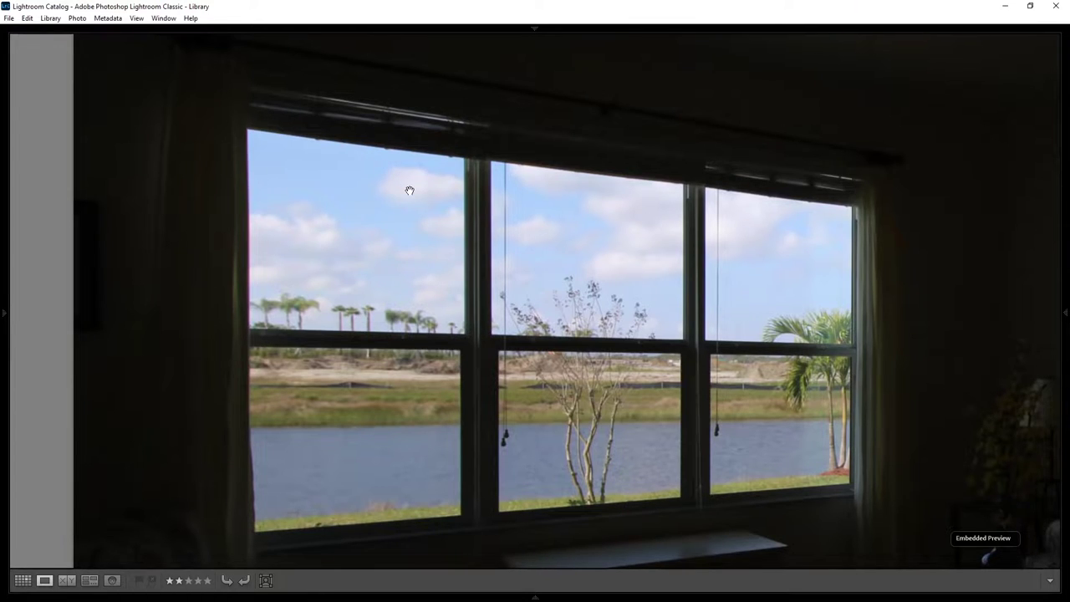
click(486, 261)
key(g)
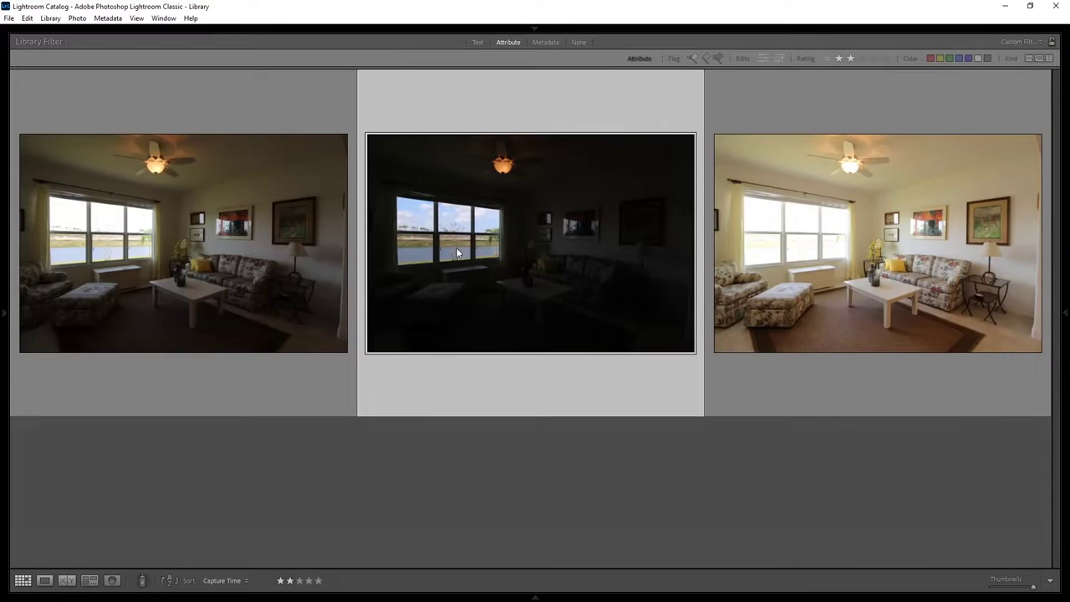
double_click(848, 271)
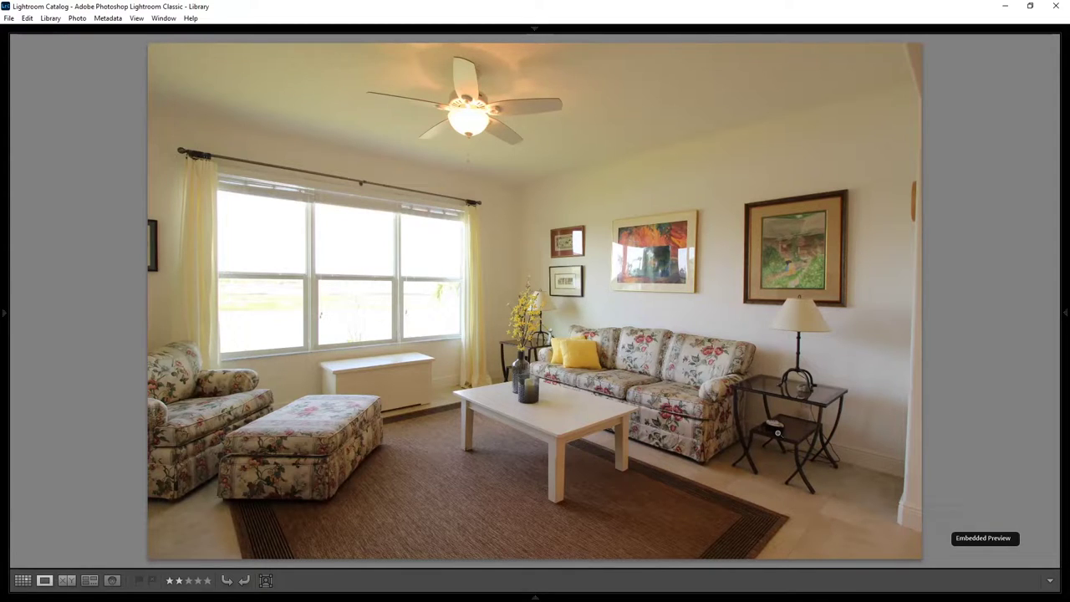
key(n)
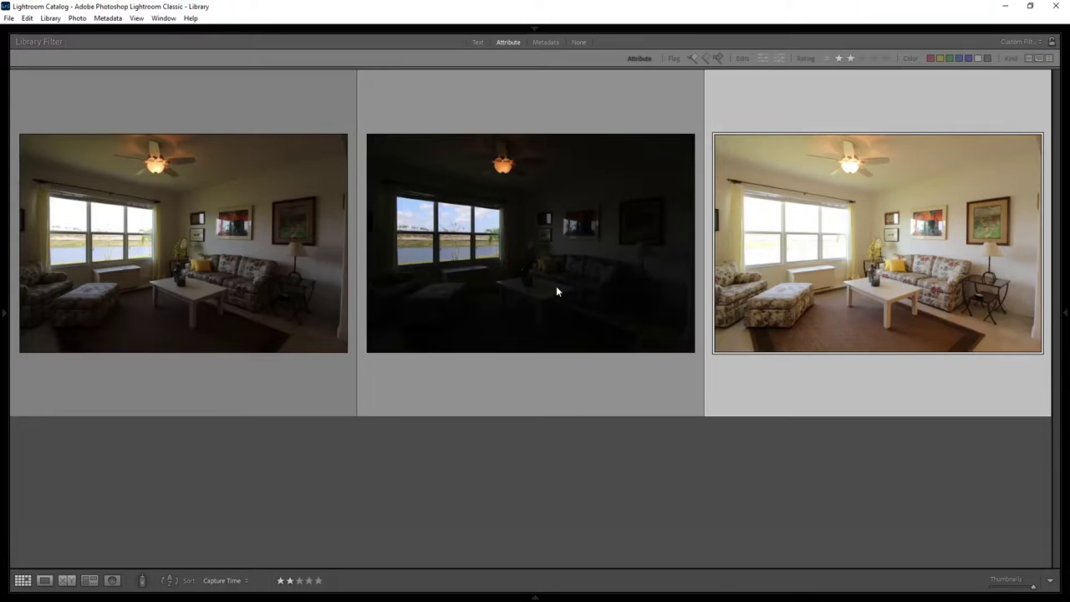
- Inspect the dark exposure's window up close, then check the left normal exposure zoomed in
double_click(555, 290)
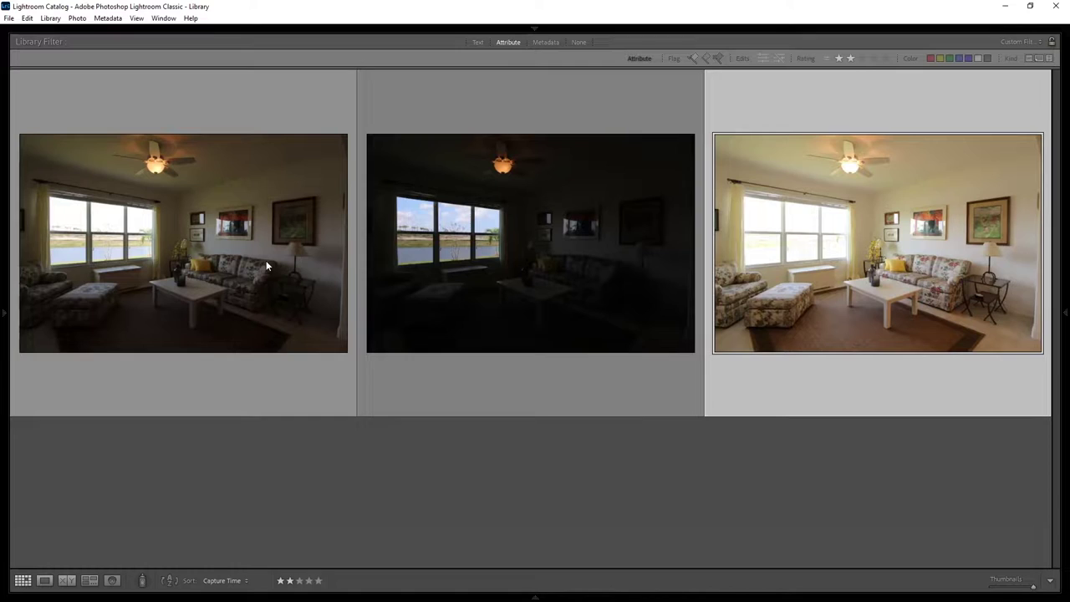
double_click(399, 254)
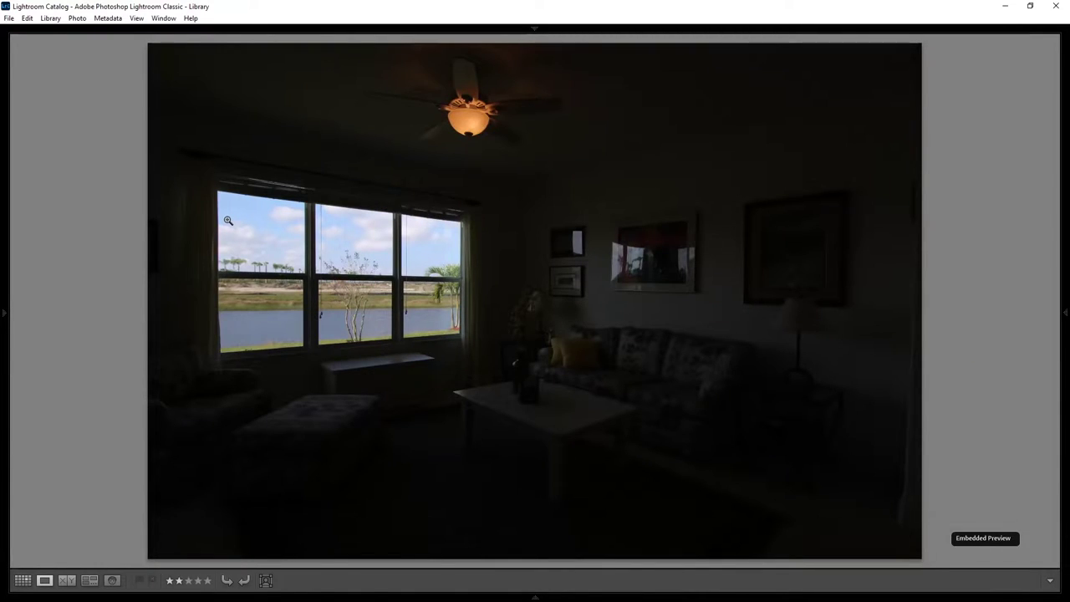
click(227, 220)
drag(509, 359, 490, 301)
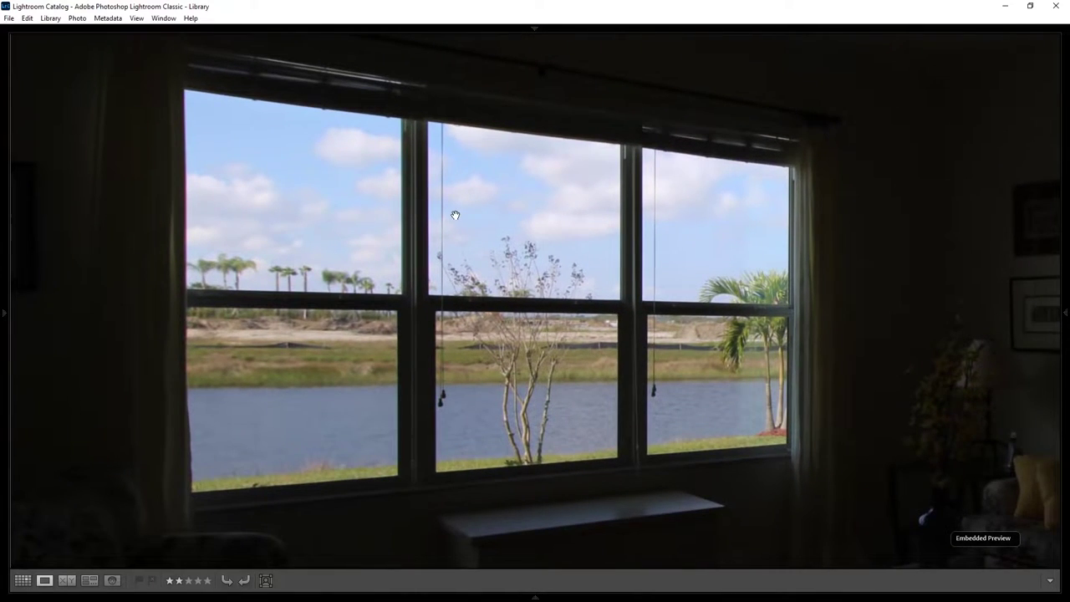
click(524, 204)
key(n)
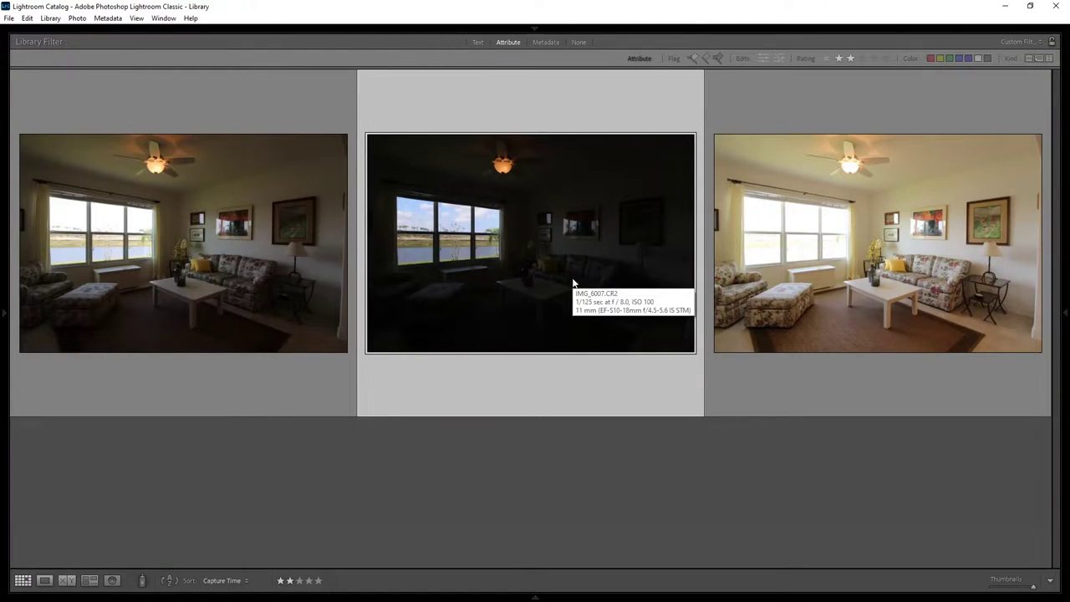
click(173, 258)
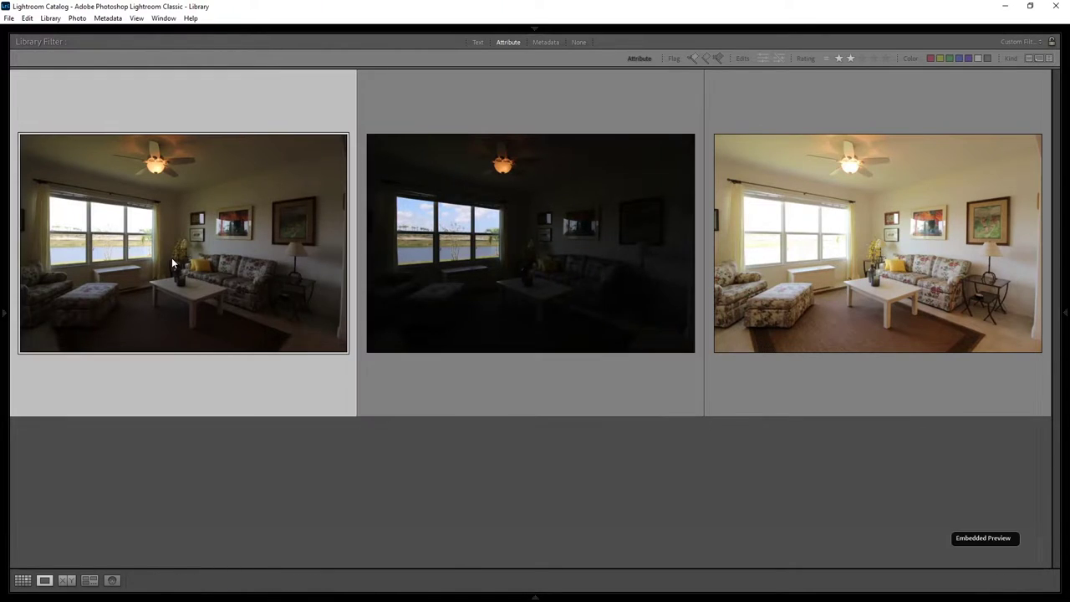
key(z)
click(393, 271)
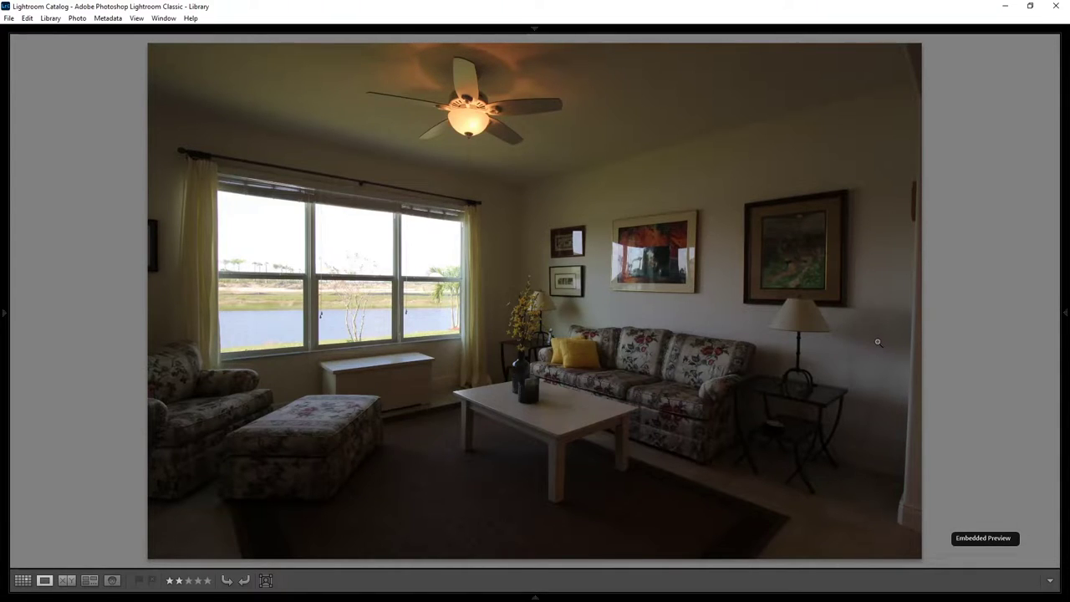
key(g)
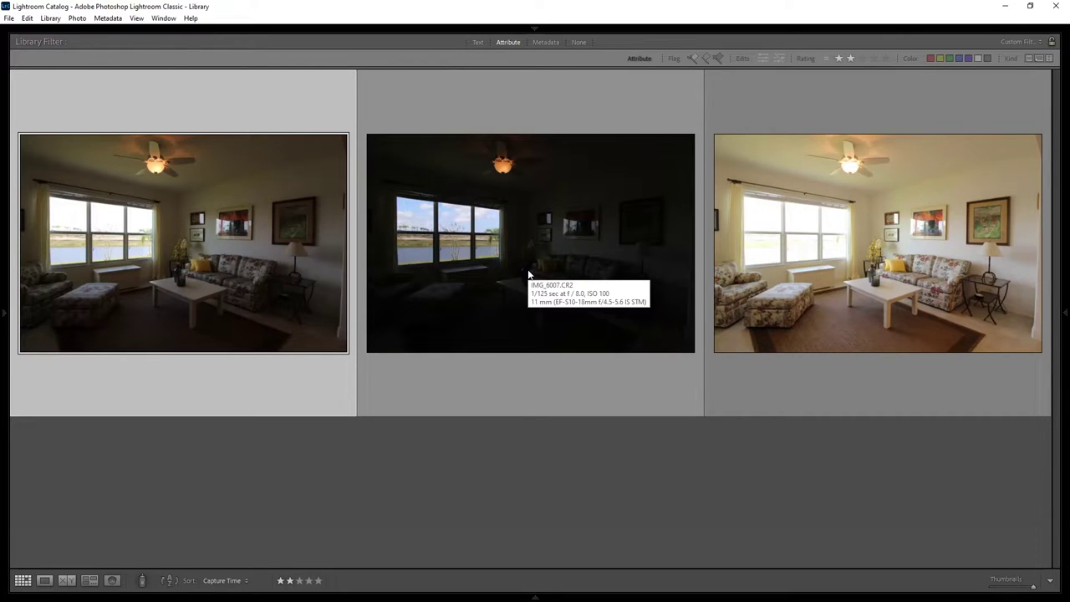
- In Develop, turn on Remove Chromatic Aberration and Enable Profile Corrections for the normal exposure
key(d)
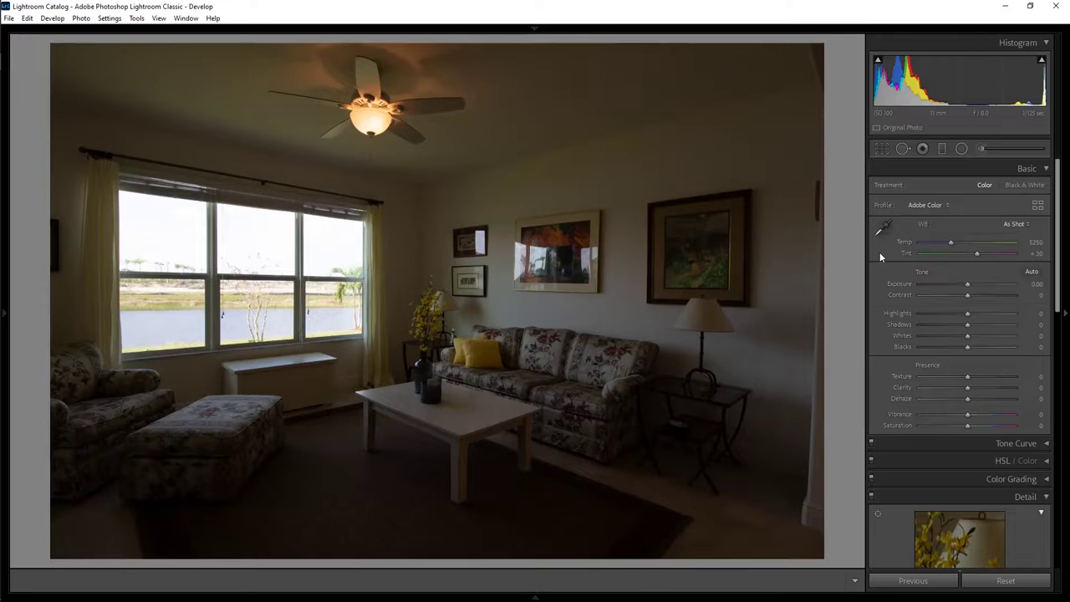
scroll(880, 257, down, 10)
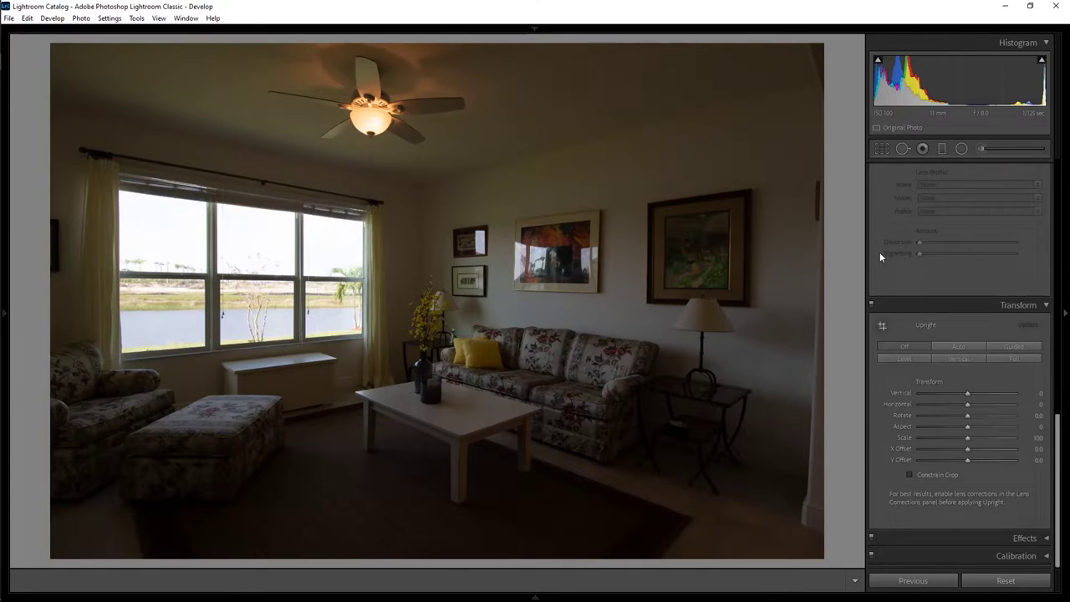
scroll(879, 252, up, 2)
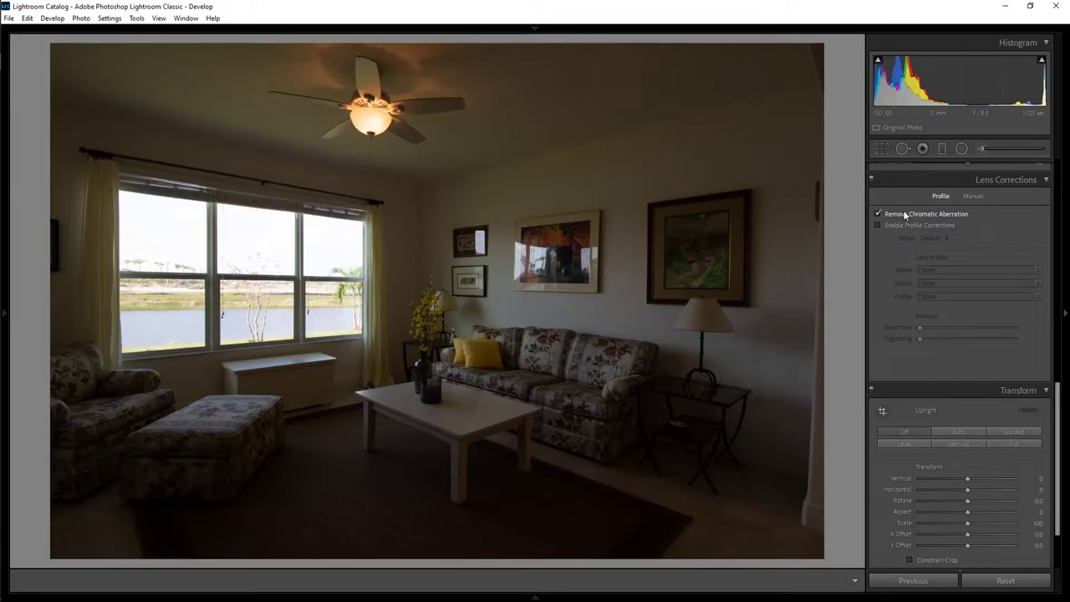
click(957, 216)
click(935, 225)
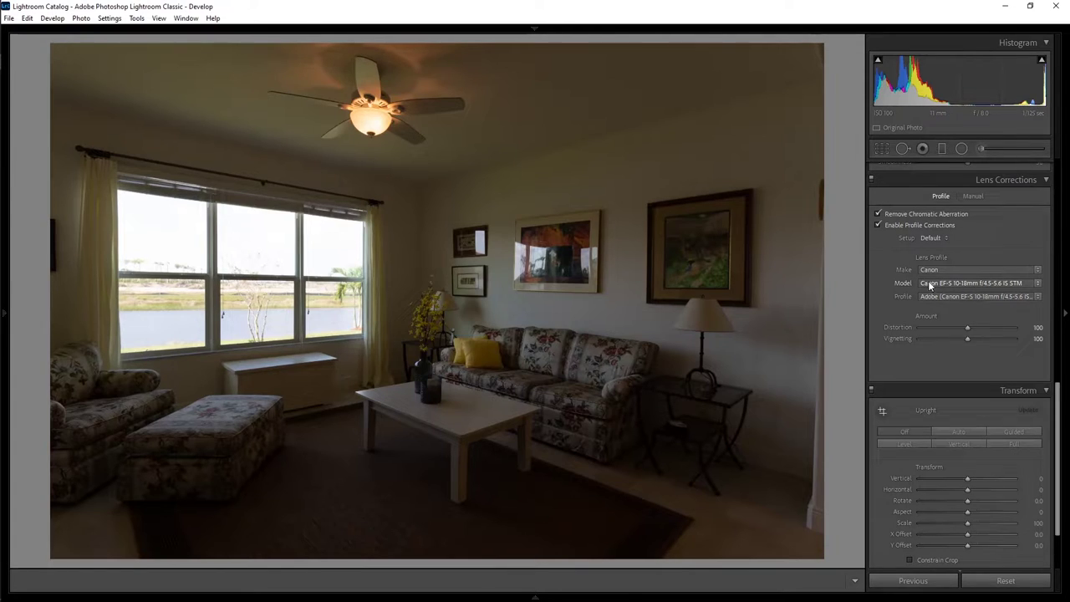
- Apply Upright Auto perspective correction with Constrain Crop enabled
click(956, 431)
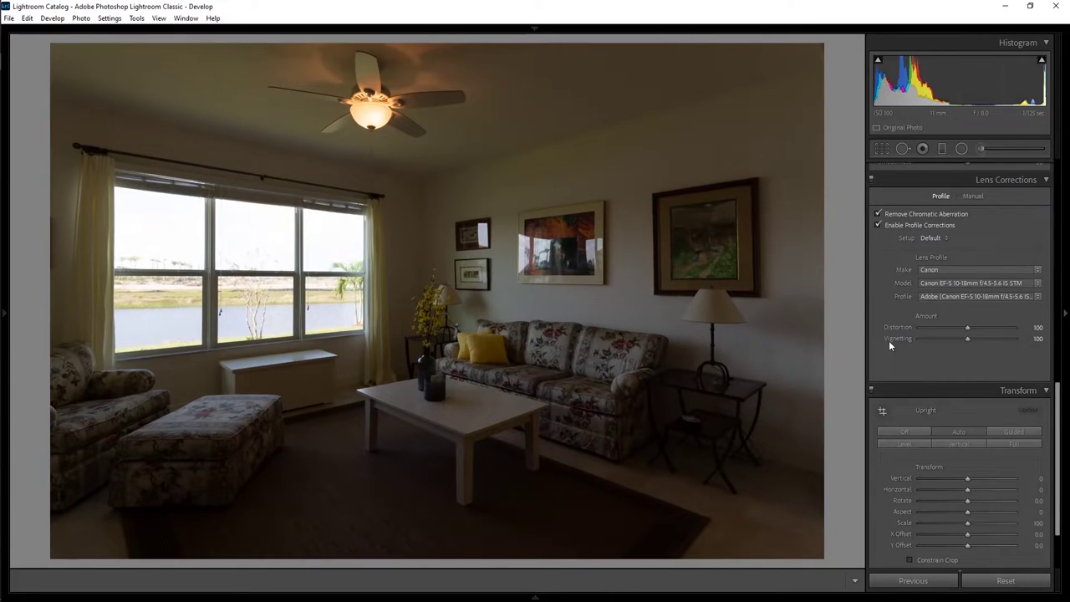
scroll(889, 340, down, 2)
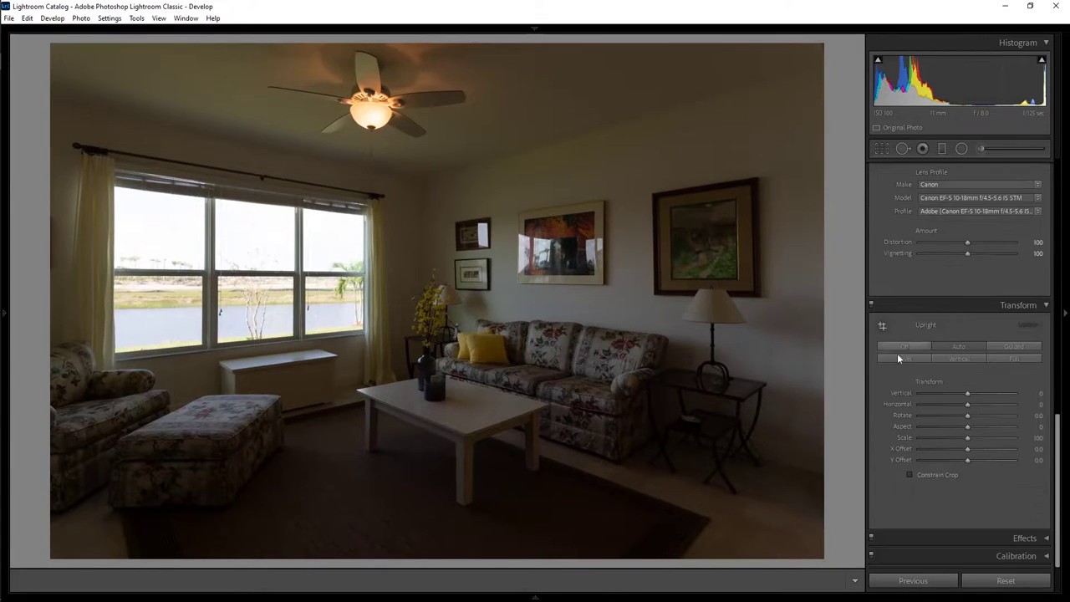
click(911, 476)
- In Detail, set Sharpening Amount 62, Masking 64 and Luminance noise reduction 8
scroll(874, 289, up, 5)
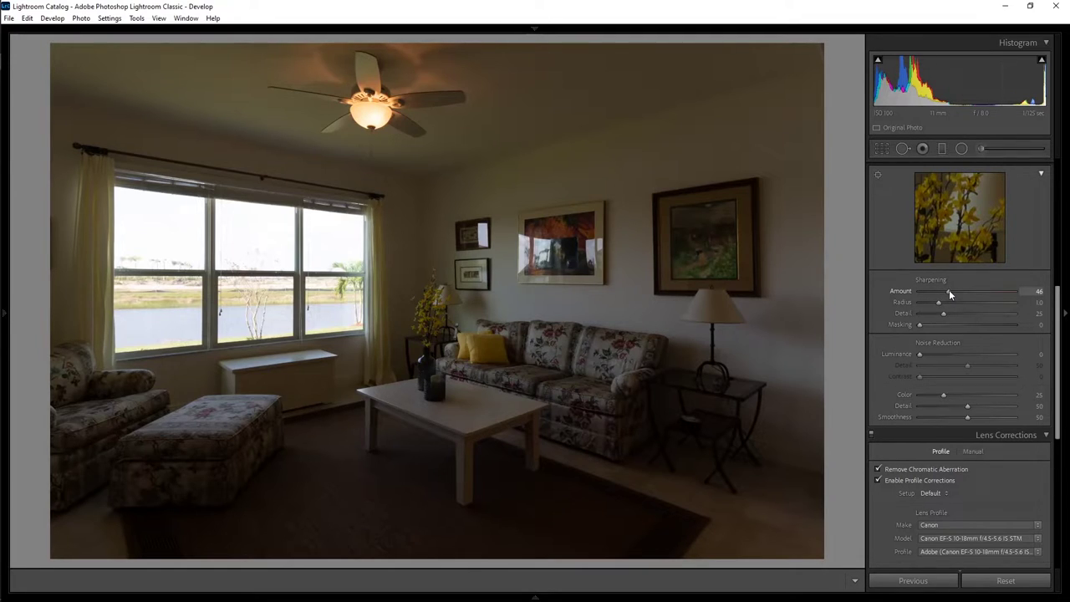
drag(958, 290, 959, 290)
drag(936, 326, 979, 326)
drag(919, 355, 928, 375)
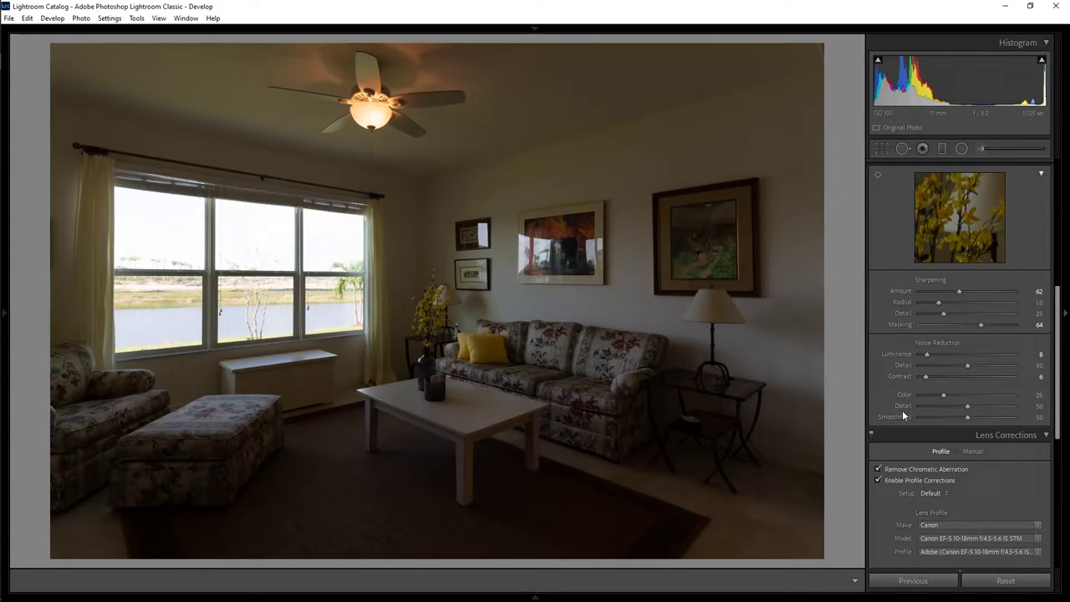
scroll(881, 375, up, 5)
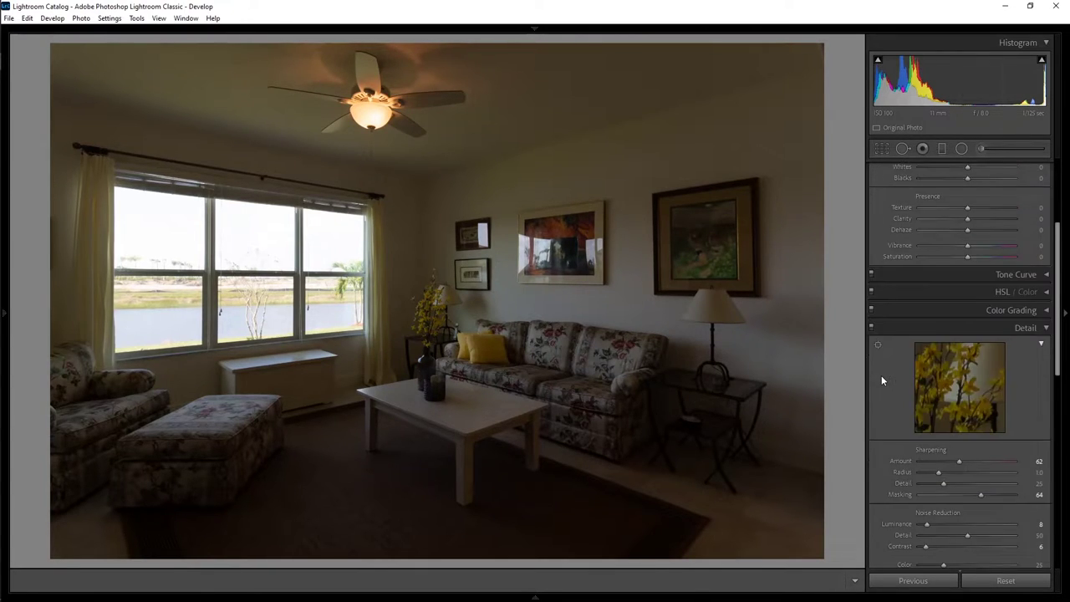
scroll(881, 375, up, 2)
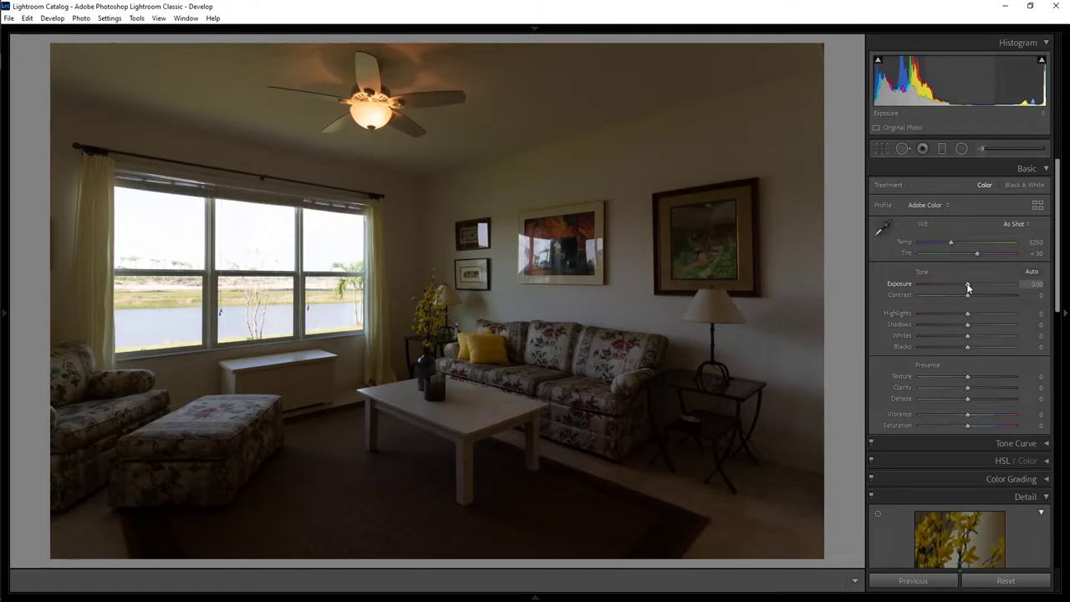
- Pull Highlights to −100, lift Shadows to +100 and raise Exposure to +1.23
drag(968, 313, 933, 321)
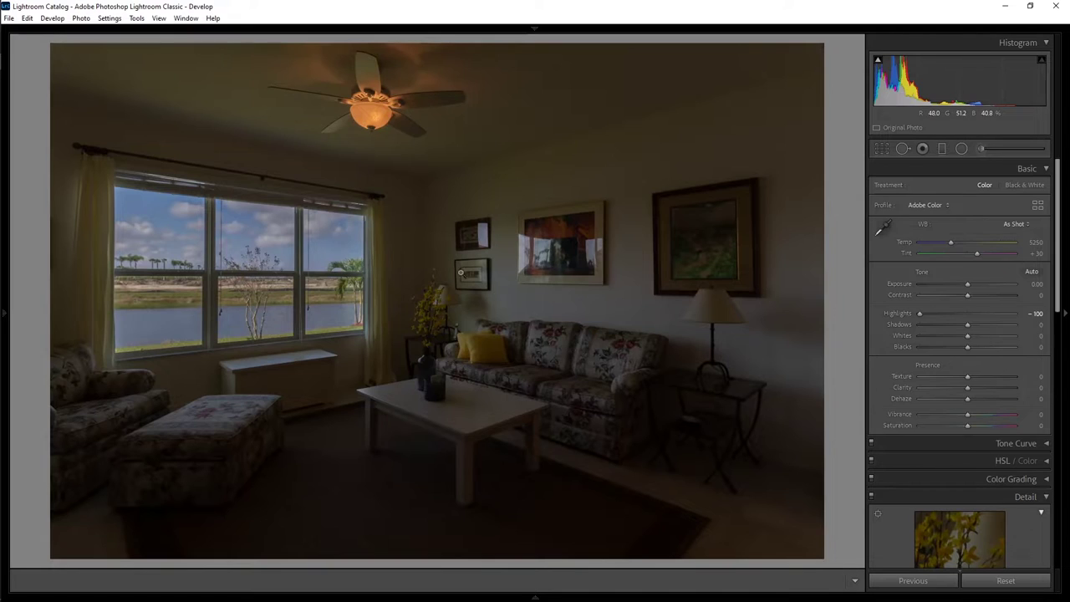
drag(968, 324, 1024, 320)
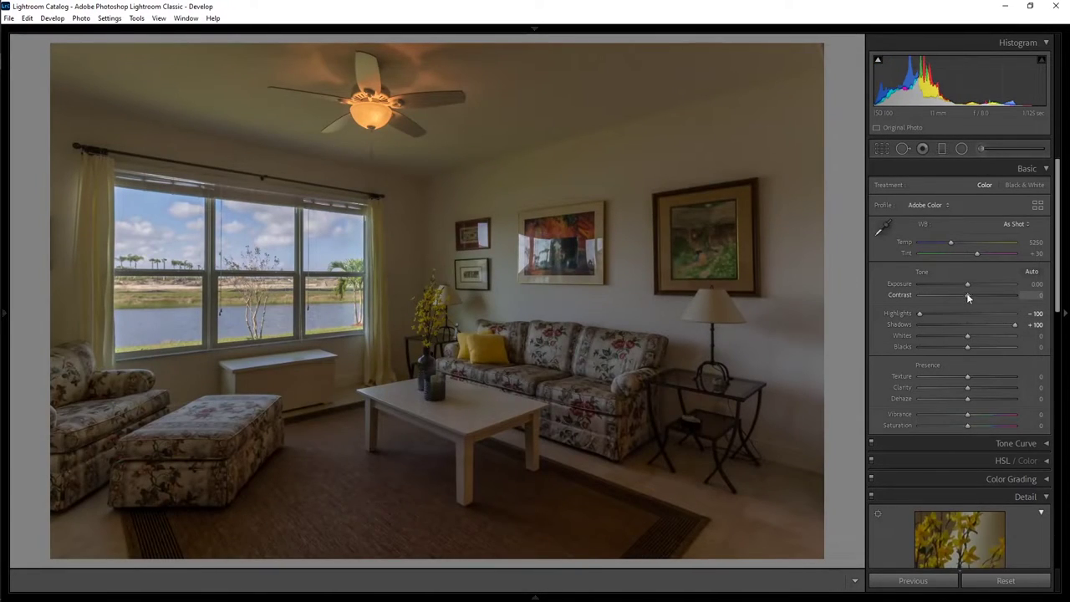
drag(969, 282, 975, 281)
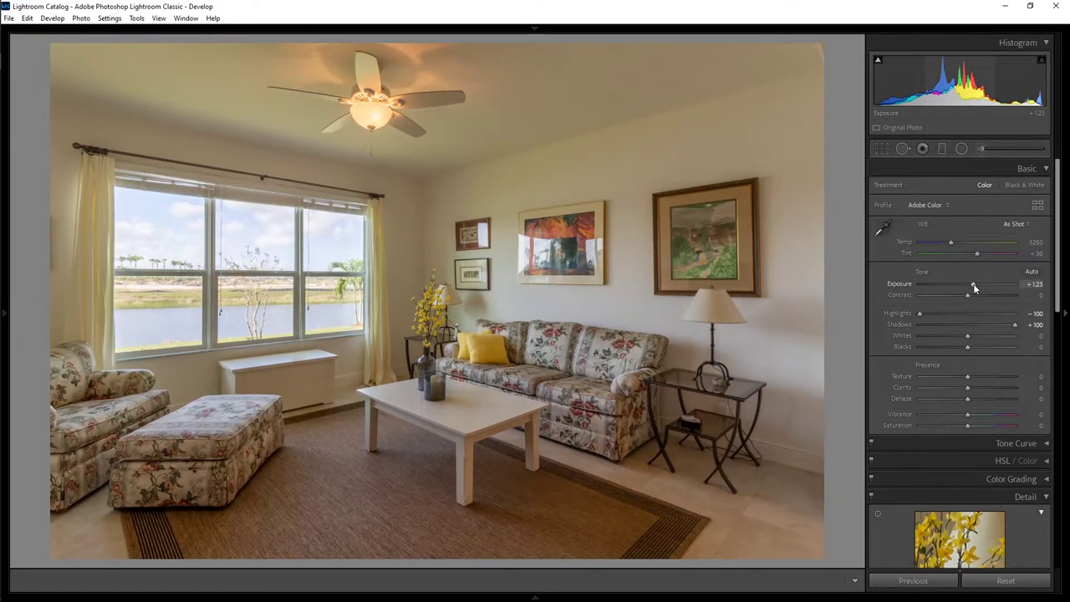
- Fine-tune the Exposure slider to +1.86
drag(972, 284, 964, 286)
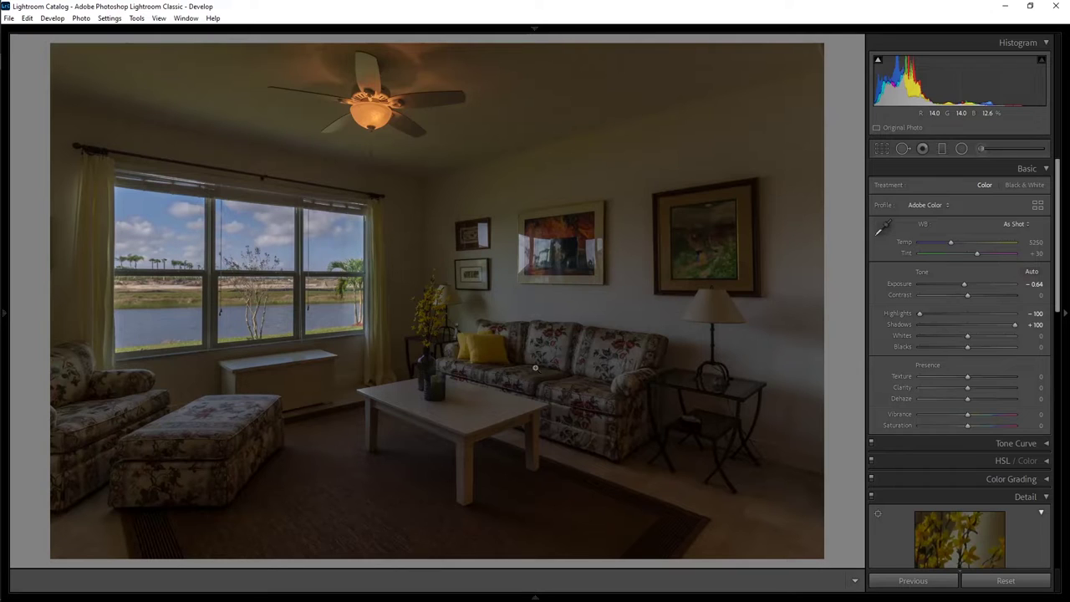
drag(962, 284, 977, 284)
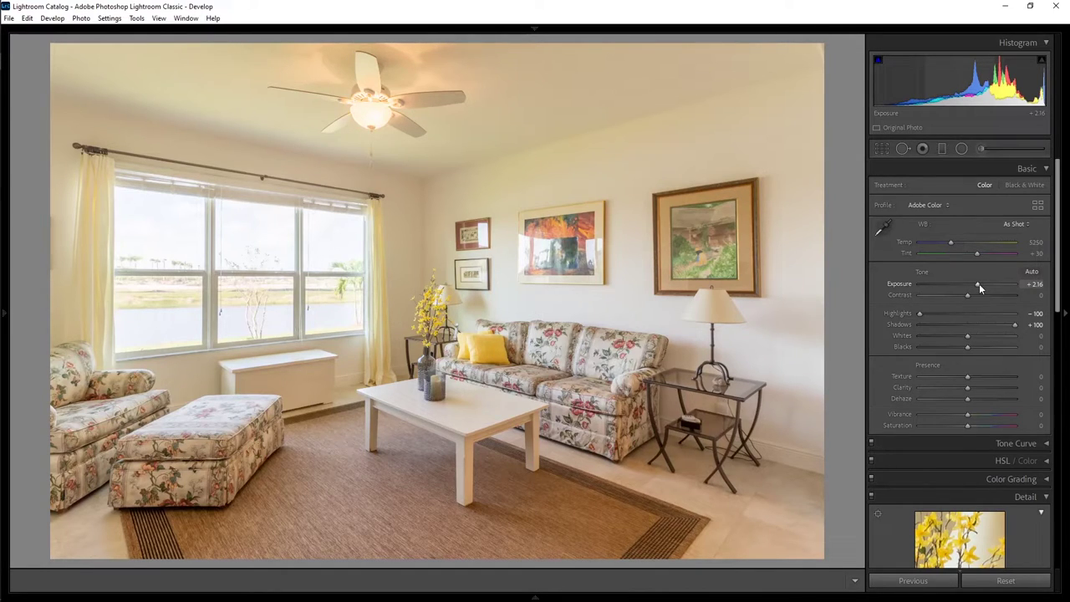
scroll(976, 284, down, 7)
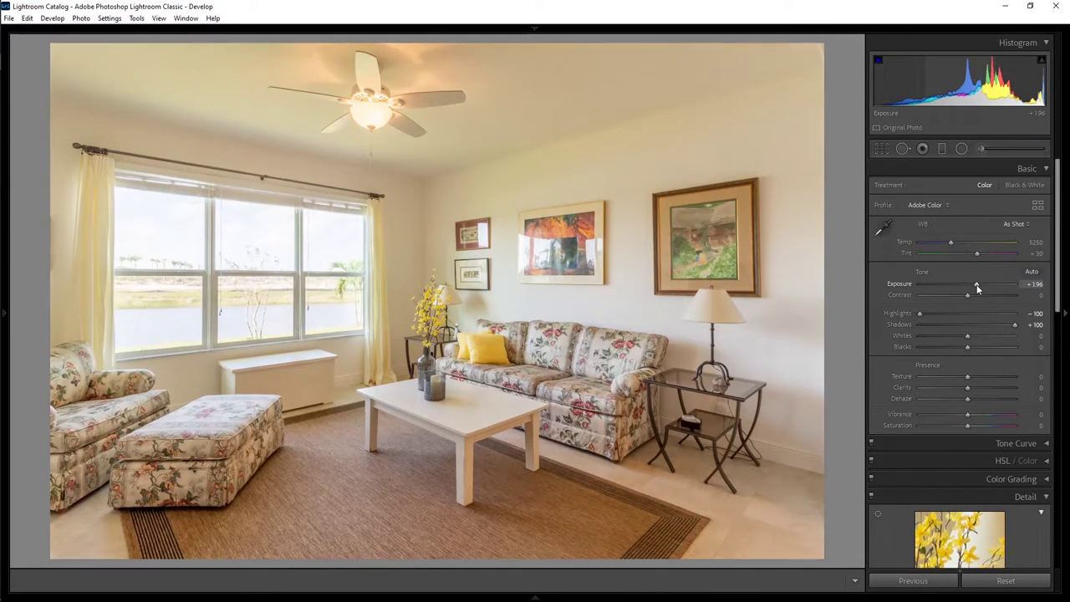
scroll(976, 284, down, 1)
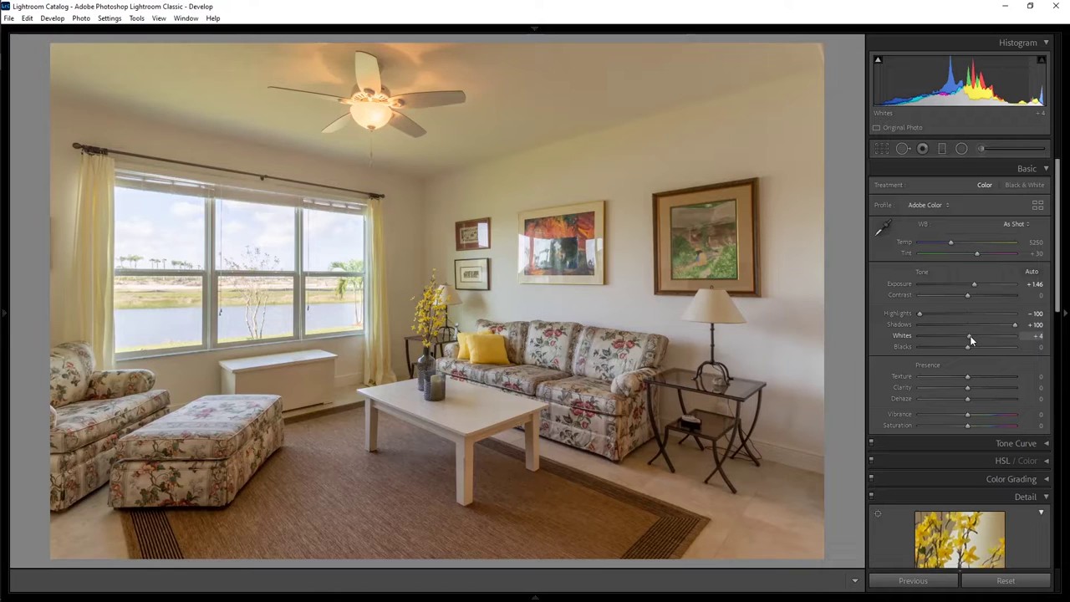
- Set Whites +13, Blacks −9, Clarity +6, Vibrance +4 and Saturation +3
drag(969, 336, 972, 335)
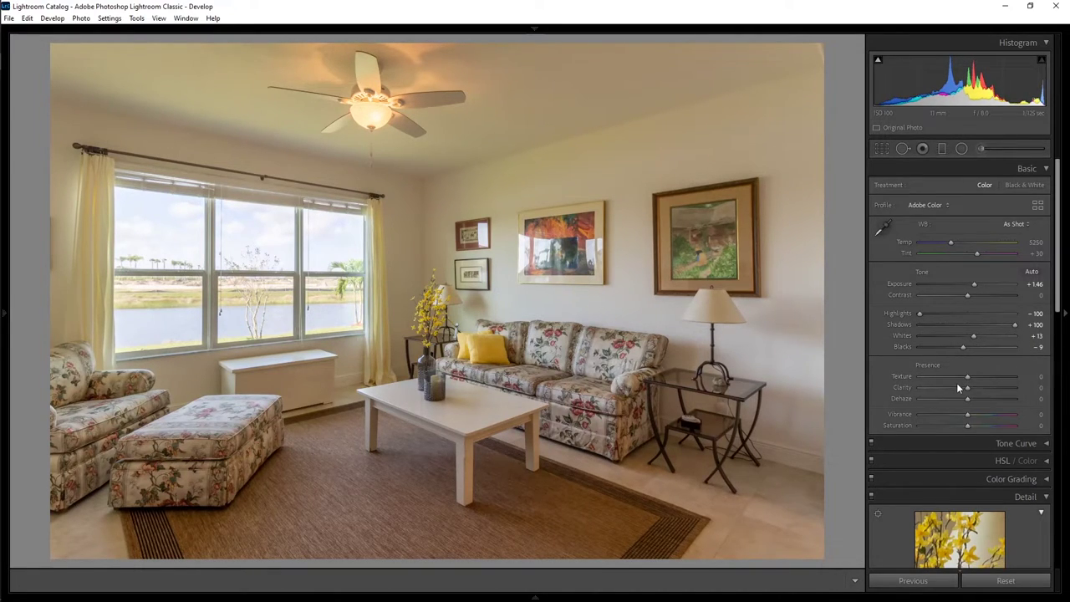
drag(968, 390, 971, 425)
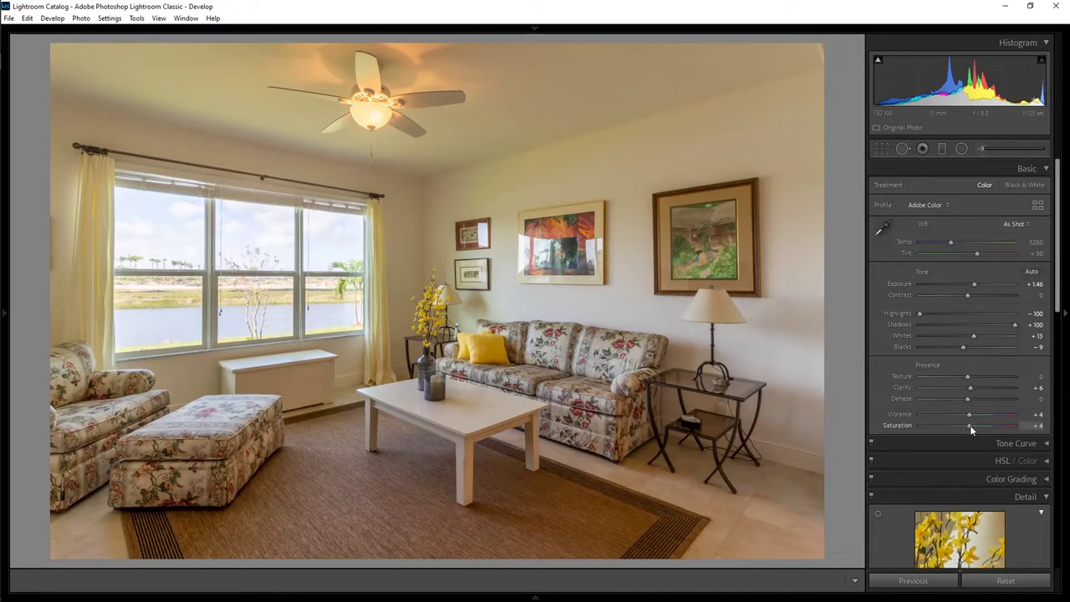
drag(969, 425, 968, 424)
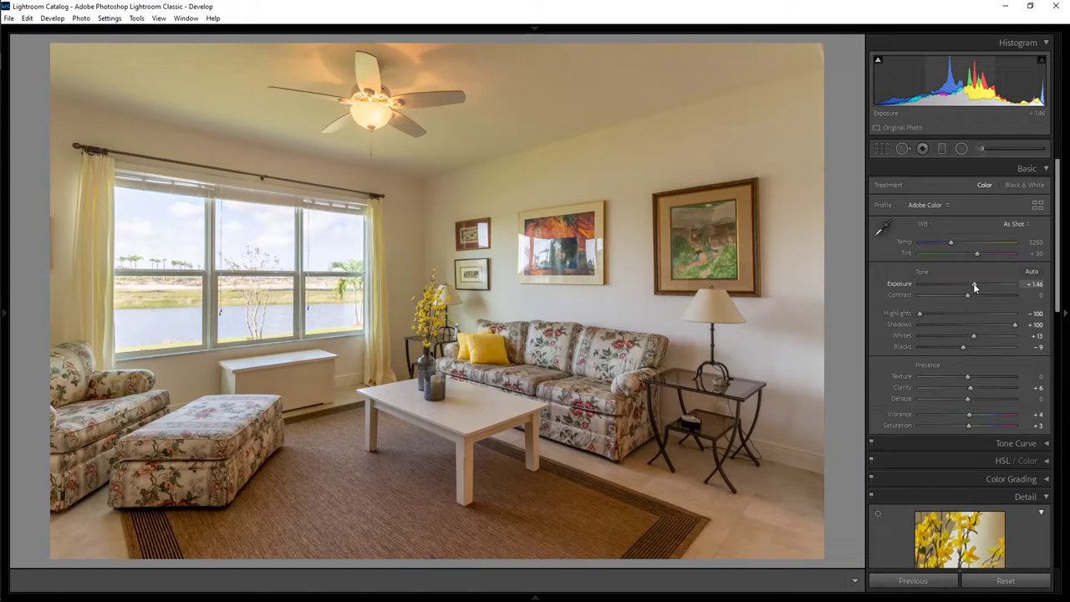
scroll(975, 287, up, 8)
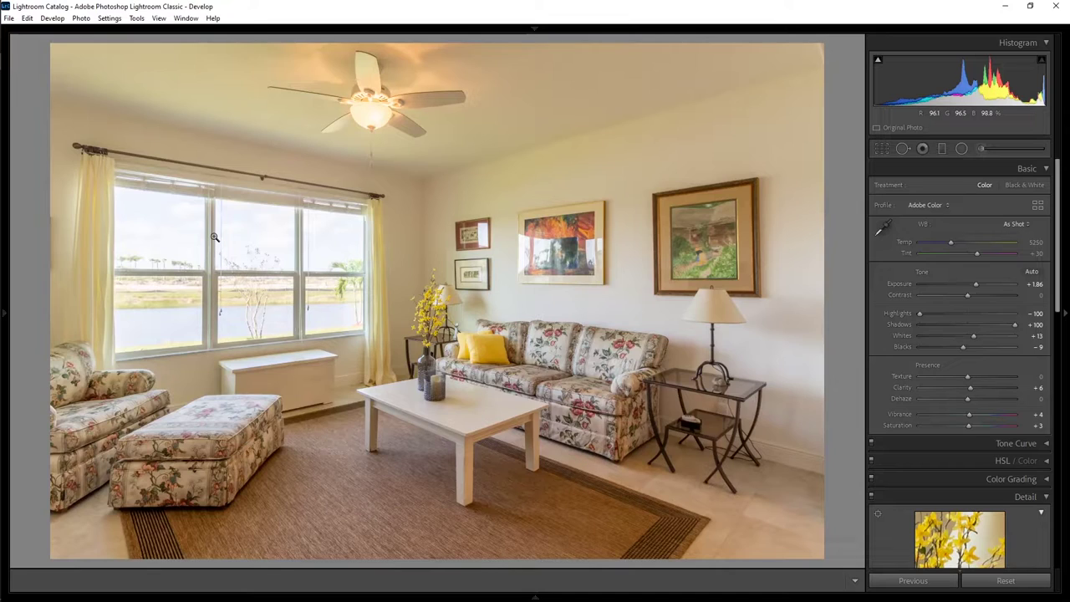
- Paint a reset brush at Exposure −1.64, Feather 0, enlarged size, over the window and curtains
key(k)
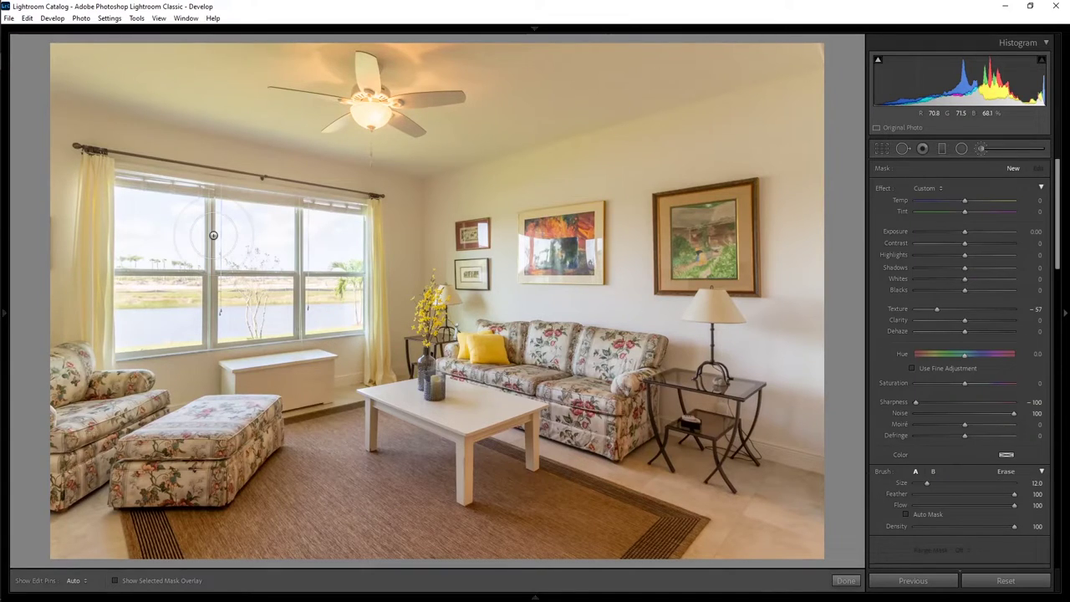
double_click(887, 188)
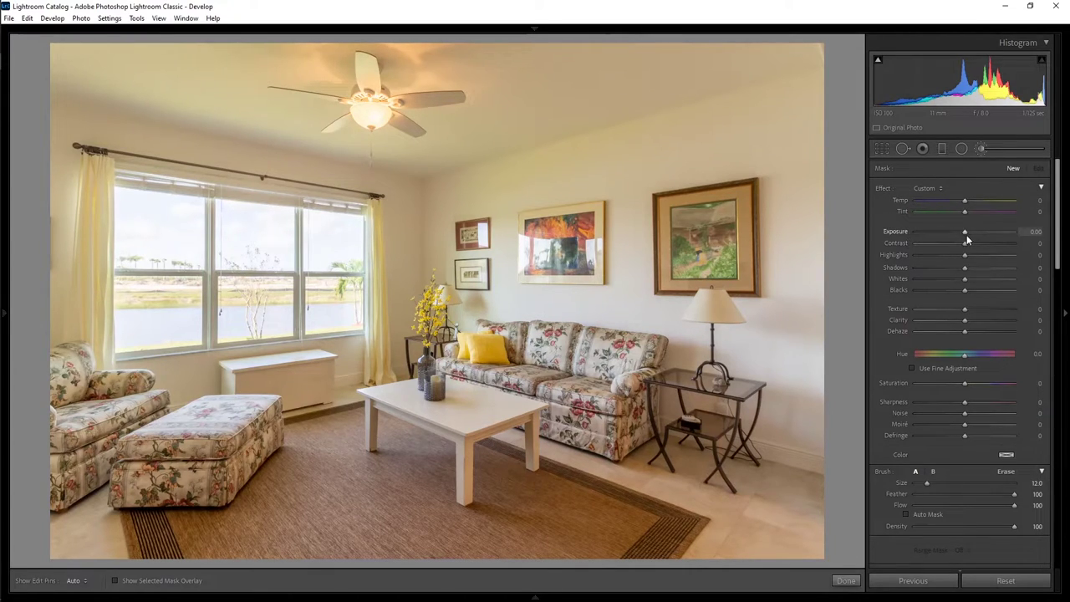
drag(967, 235, 946, 233)
drag(919, 492, 900, 498)
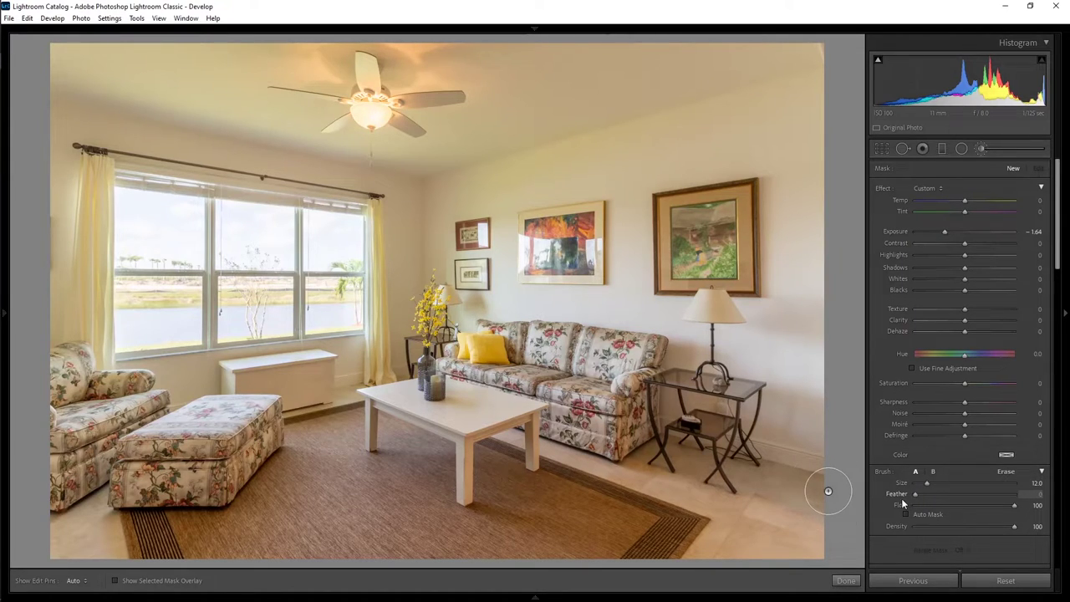
click(938, 483)
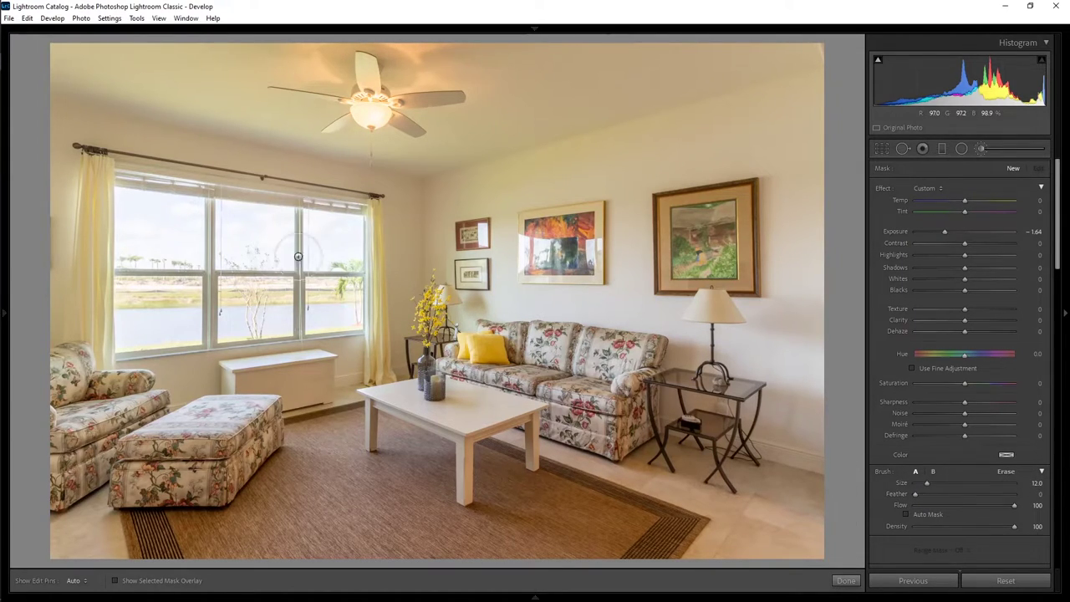
mouse_move(136, 221)
mouse_down()
mouse_move(334, 233)
mouse_move(329, 303)
mouse_move(320, 292)
mouse_move(236, 295)
mouse_move(118, 317)
mouse_up()
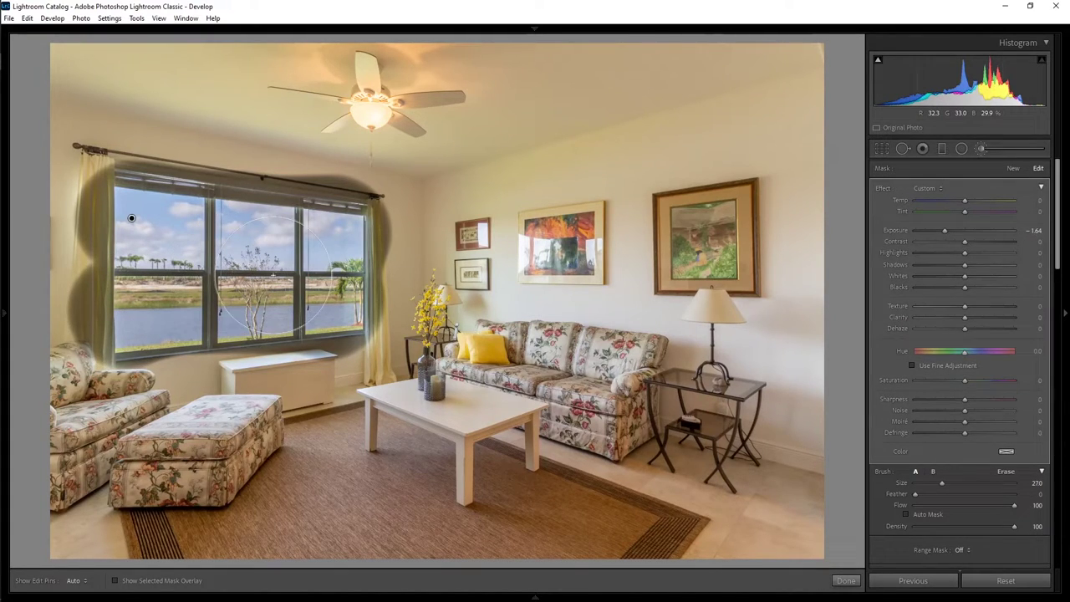
click(1005, 472)
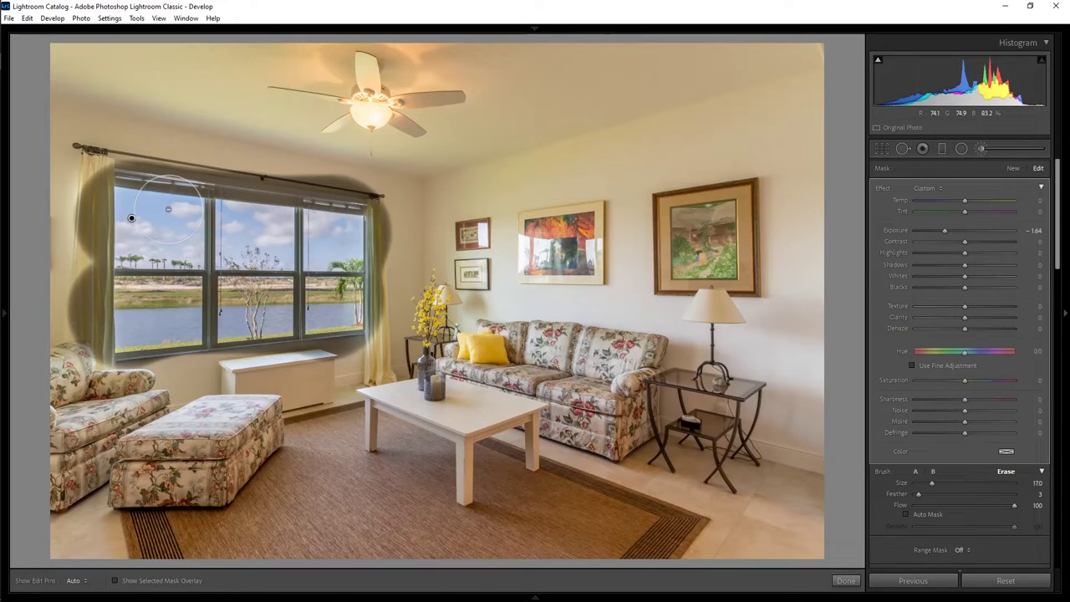
key(k)
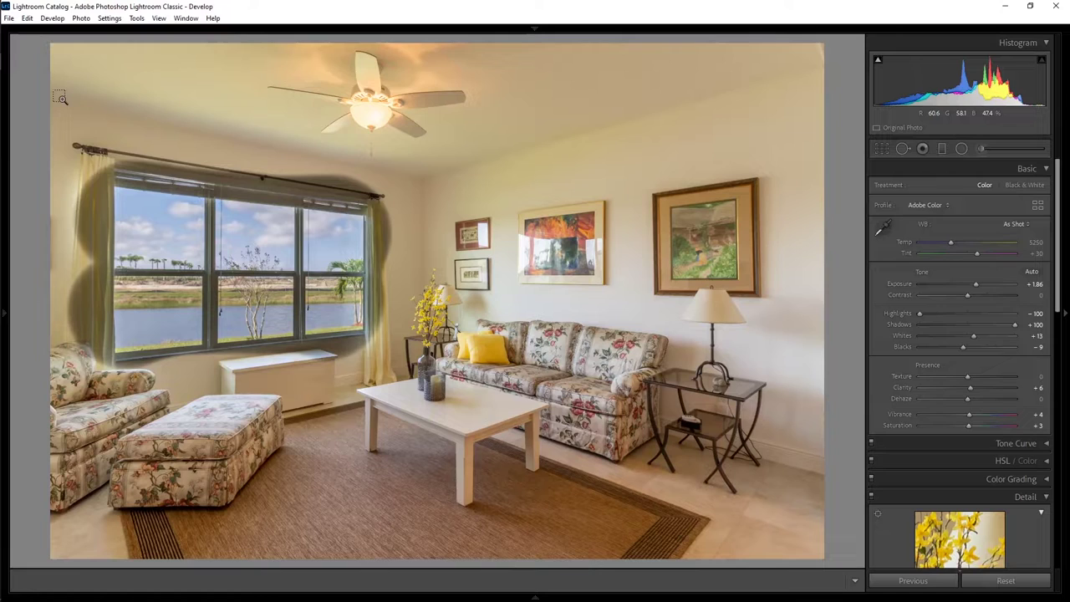
- Zoom into the window and erase the brush mask from the curtain top and along the rod
drag(61, 98, 544, 461)
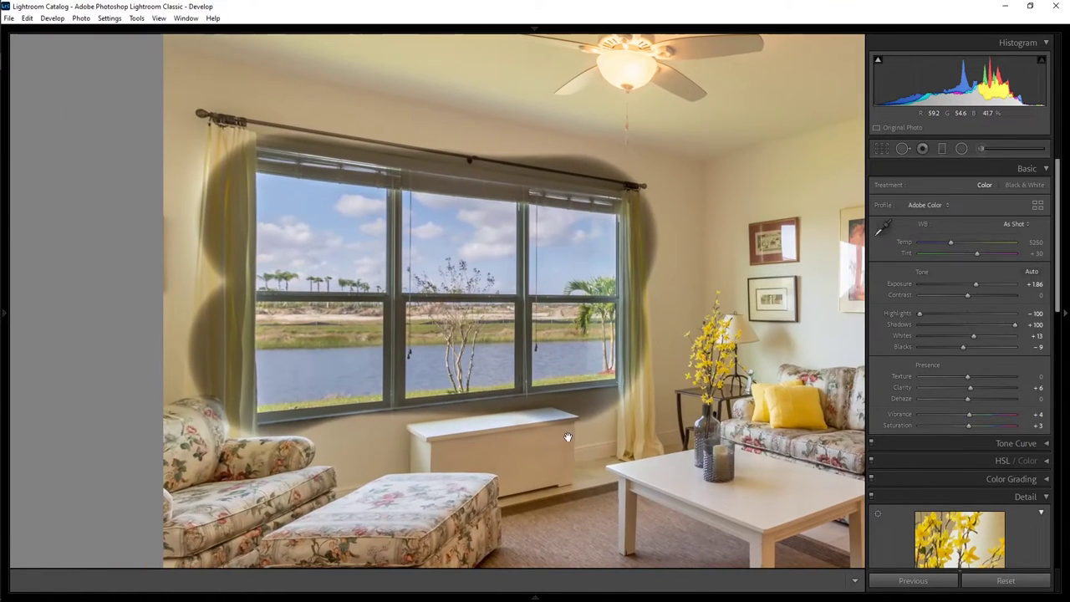
drag(592, 399, 651, 440)
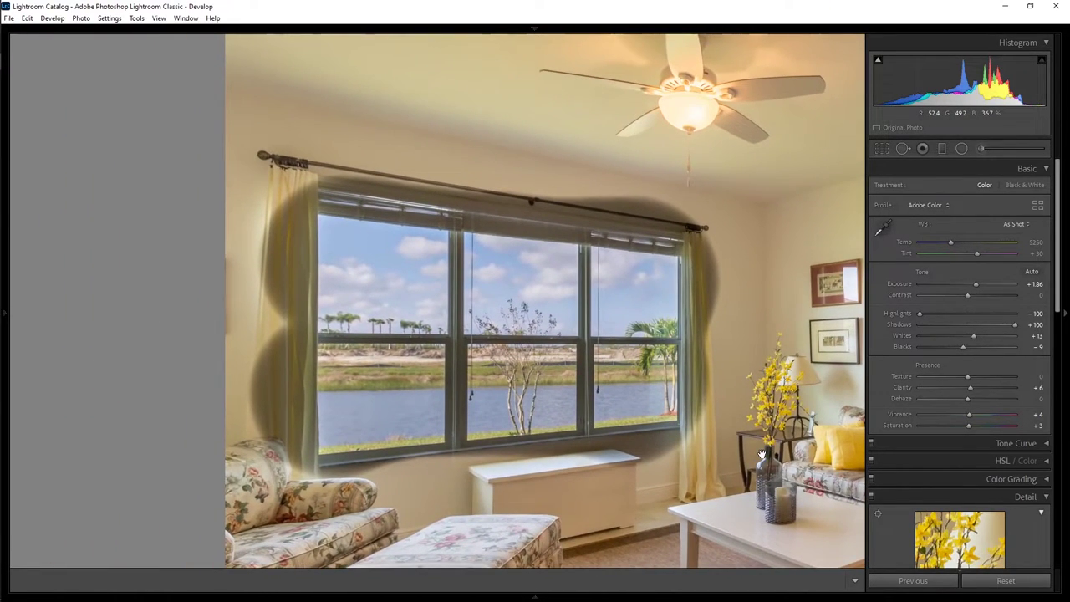
key(k)
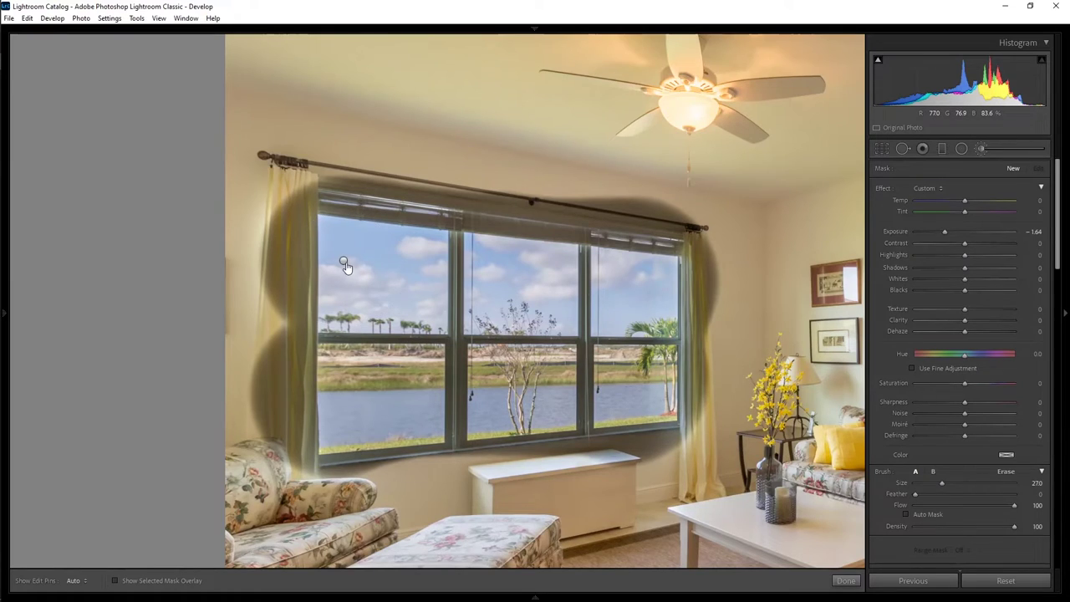
click(1006, 473)
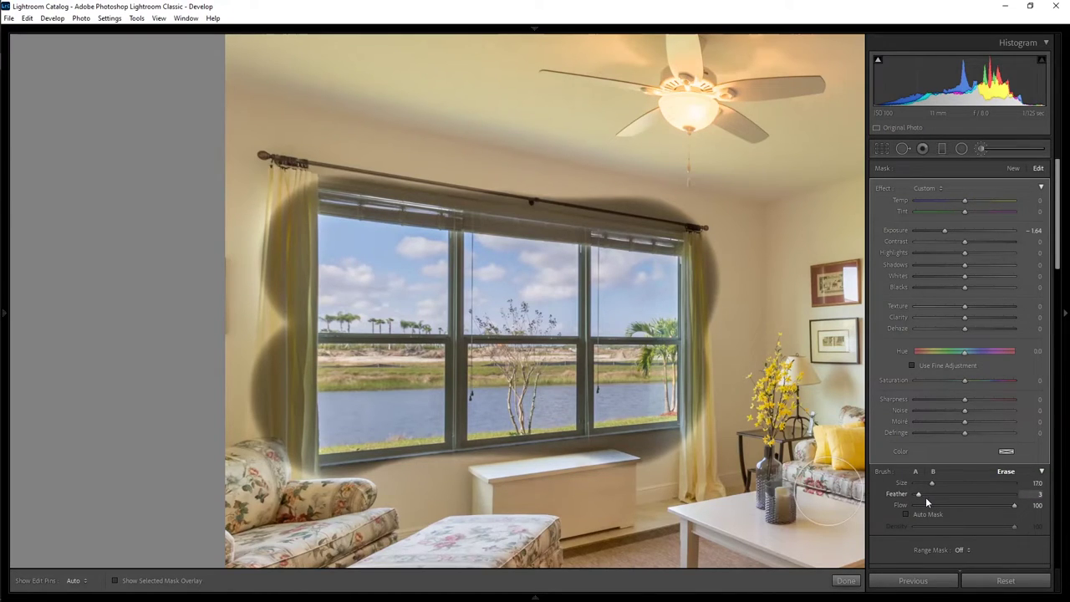
mouse_move(262, 167)
mouse_down()
mouse_move(320, 200)
mouse_move(394, 192)
mouse_move(321, 181)
mouse_up()
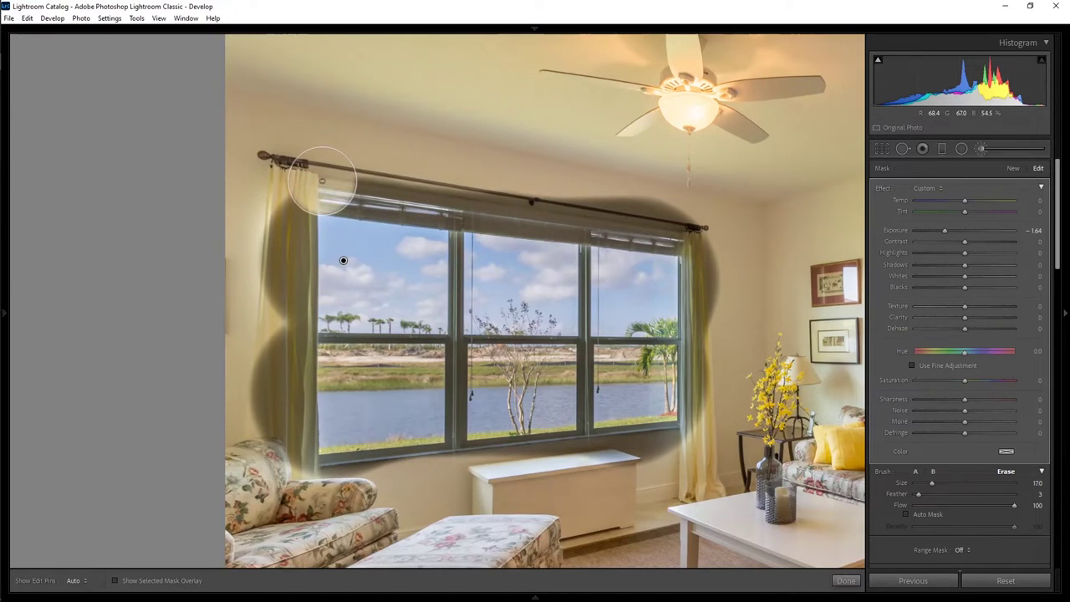
drag(322, 179, 677, 220)
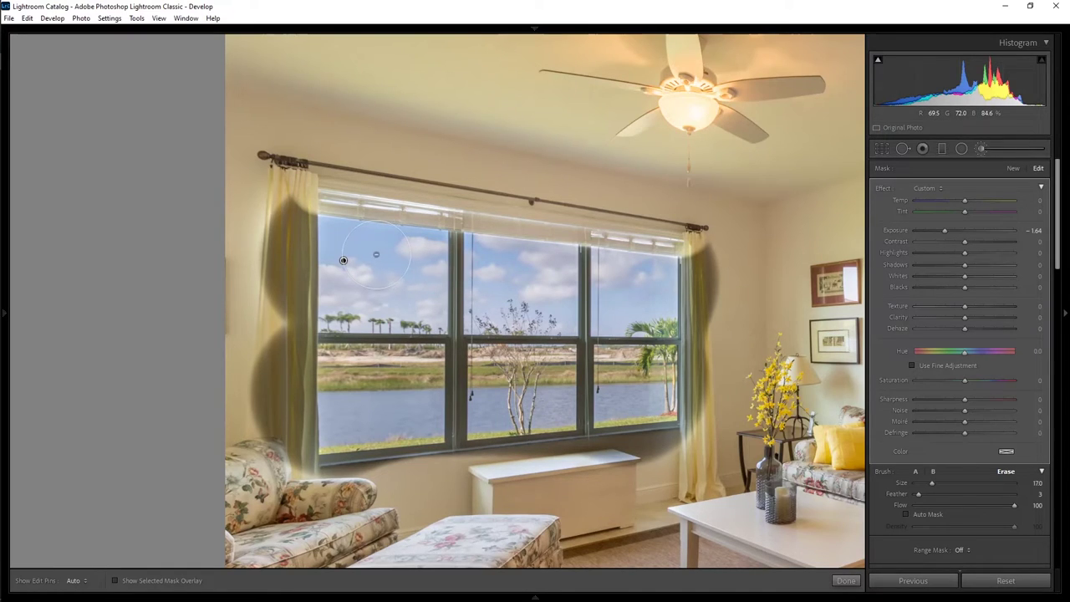
- Try a straight erase stroke across the upper panes, then undo it
scroll(393, 284, down, 4)
scroll(370, 265, down, 4)
key(h)
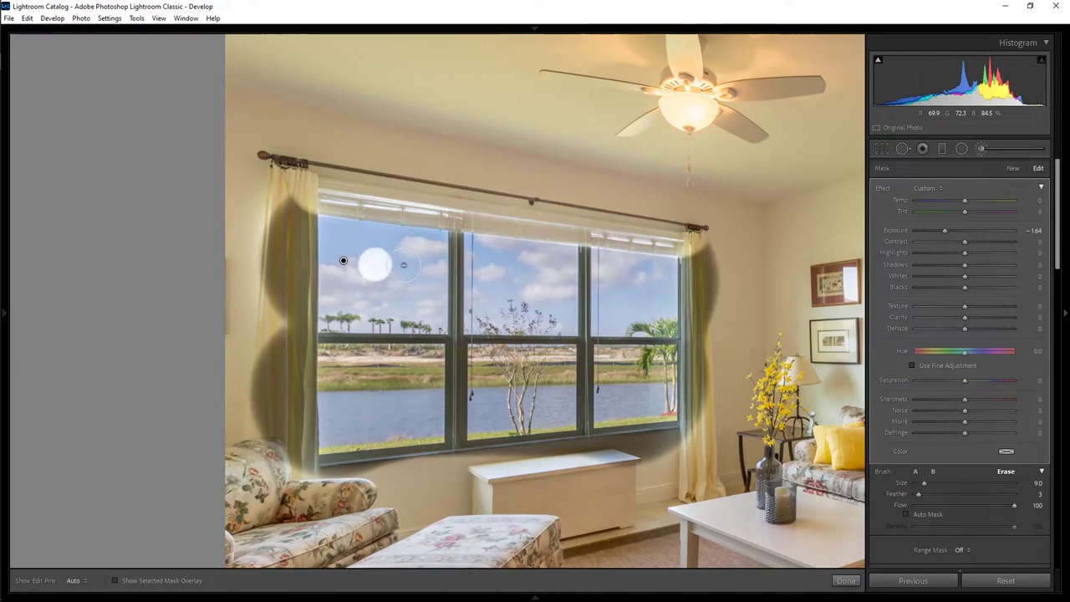
shift+click(638, 296)
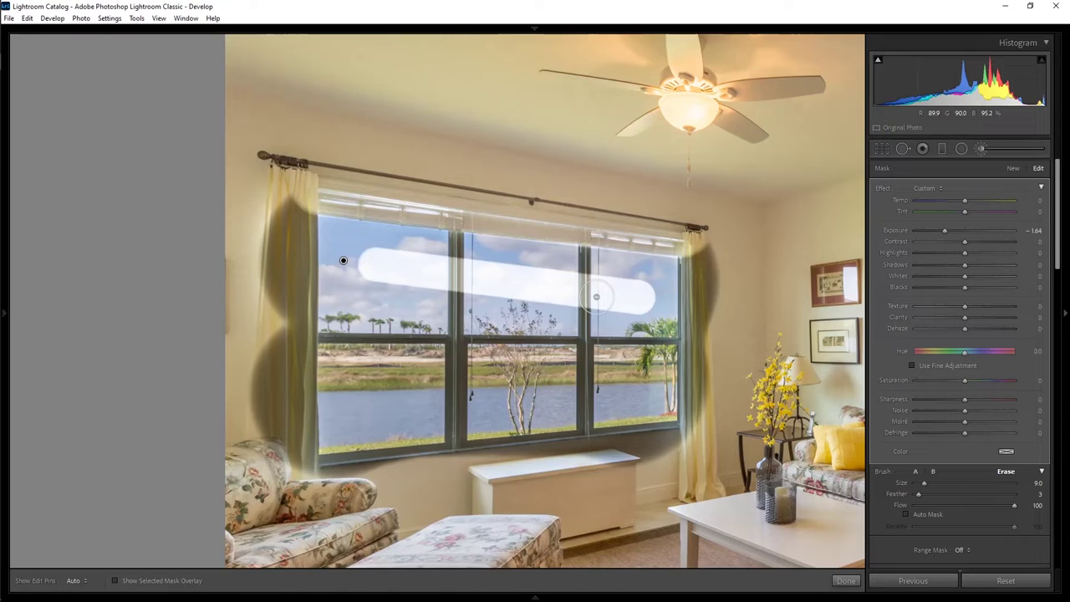
key(ctrl+z)
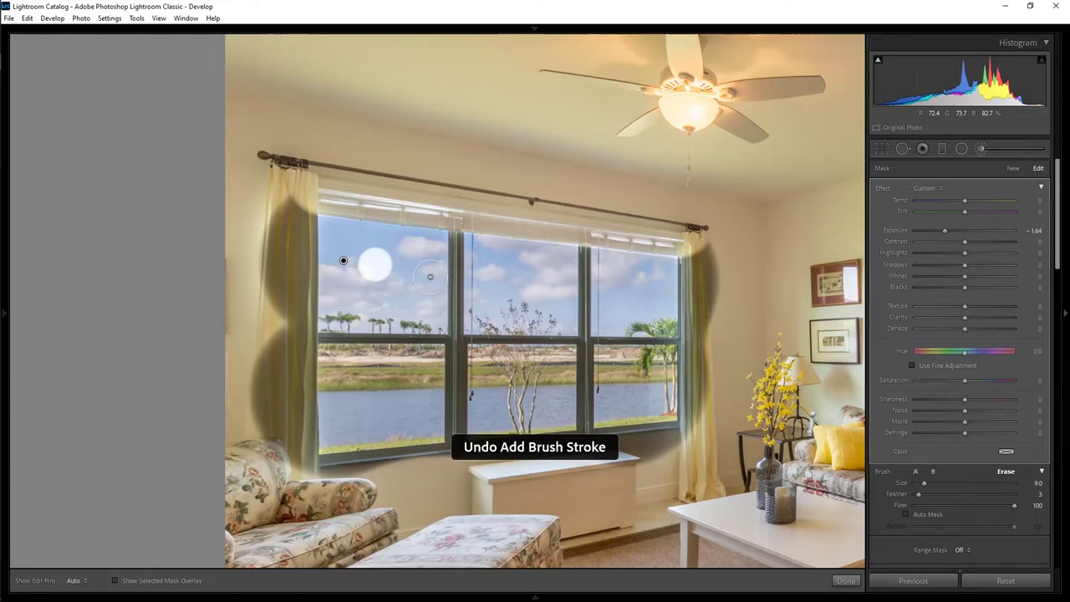
key(ctrl+z)
scroll(299, 226, up, 1)
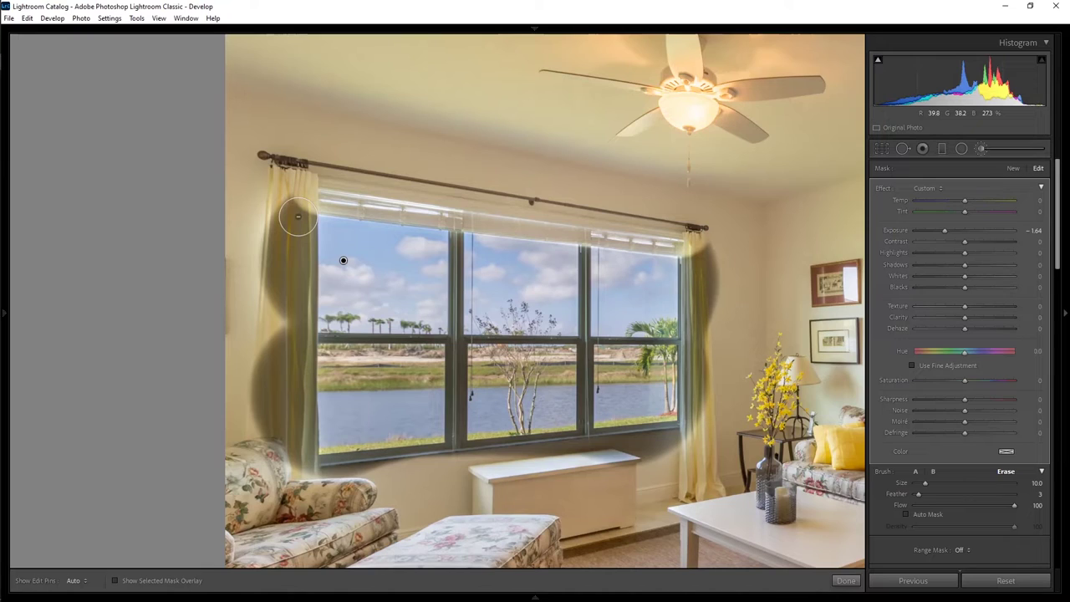
- Erase the darkening down the left curtain with pins hidden, undoing the last stroke
click(298, 218)
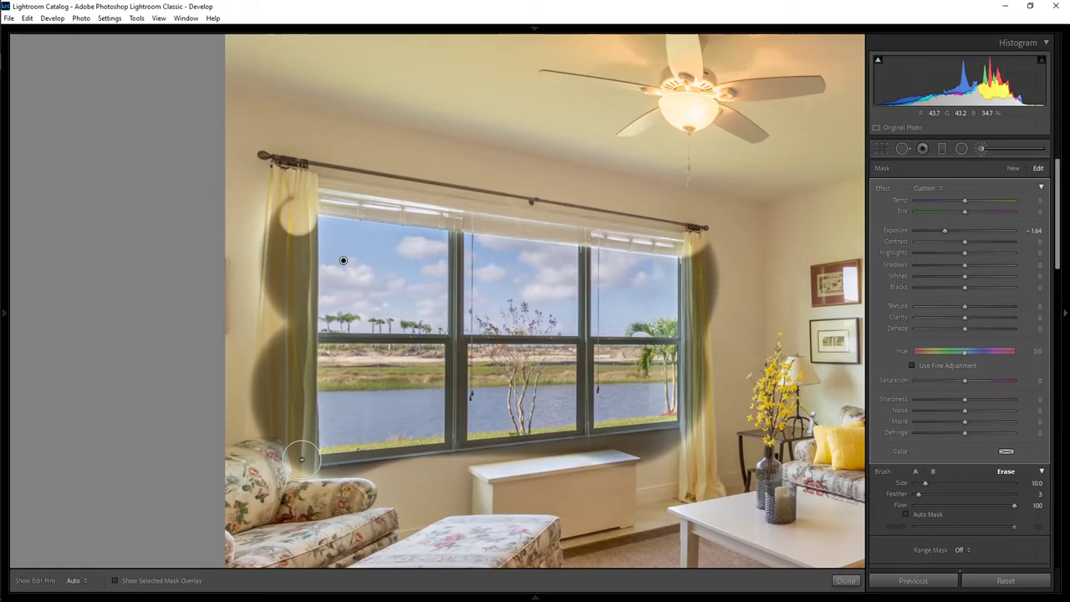
shift+click(301, 458)
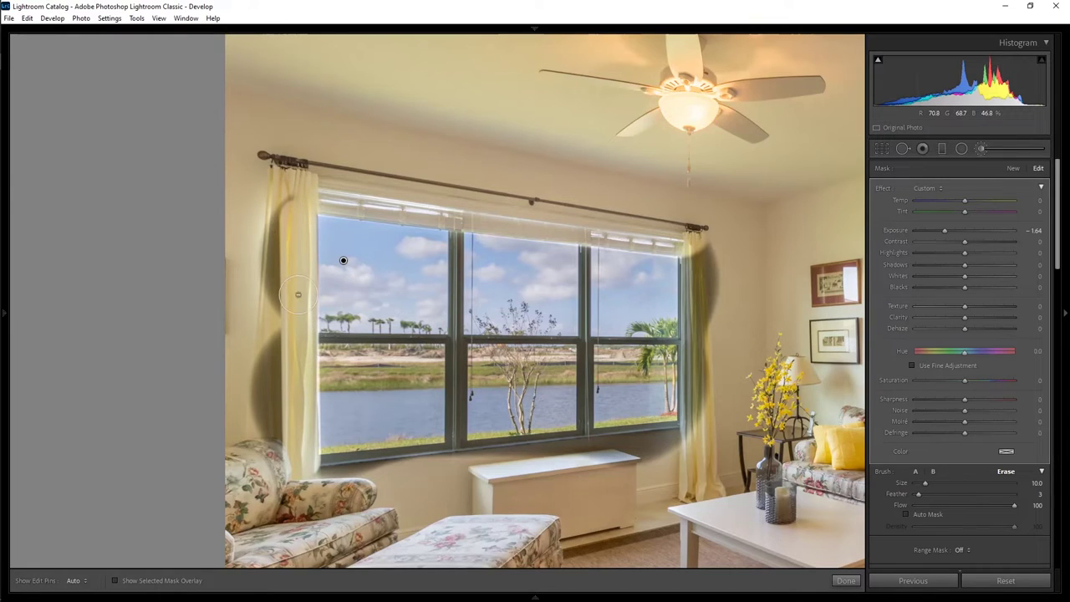
key(h)
drag(298, 237, 298, 265)
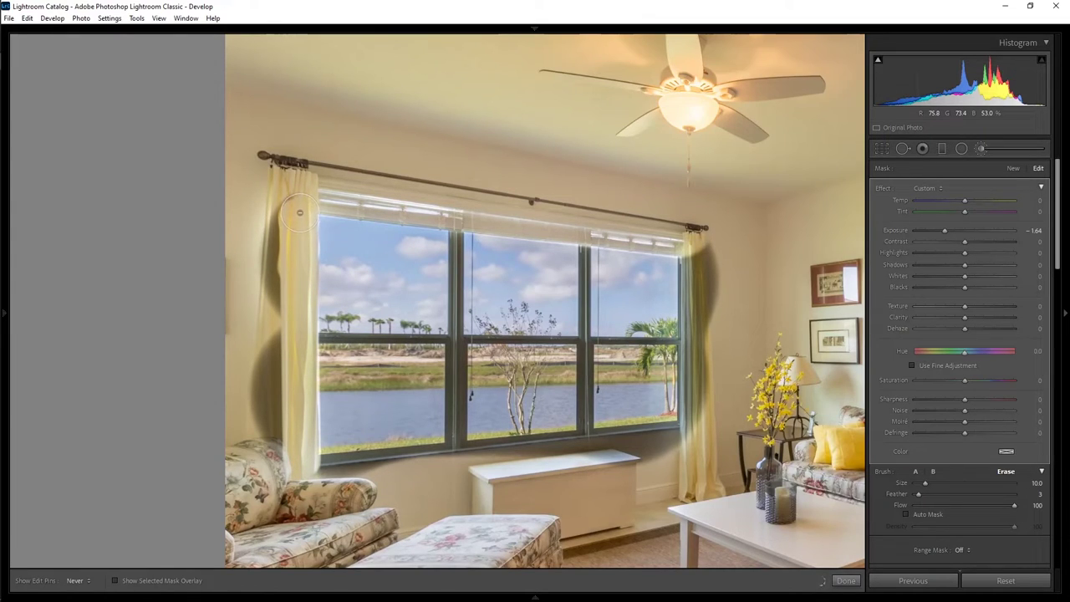
key(h)
key(ctrl+z)
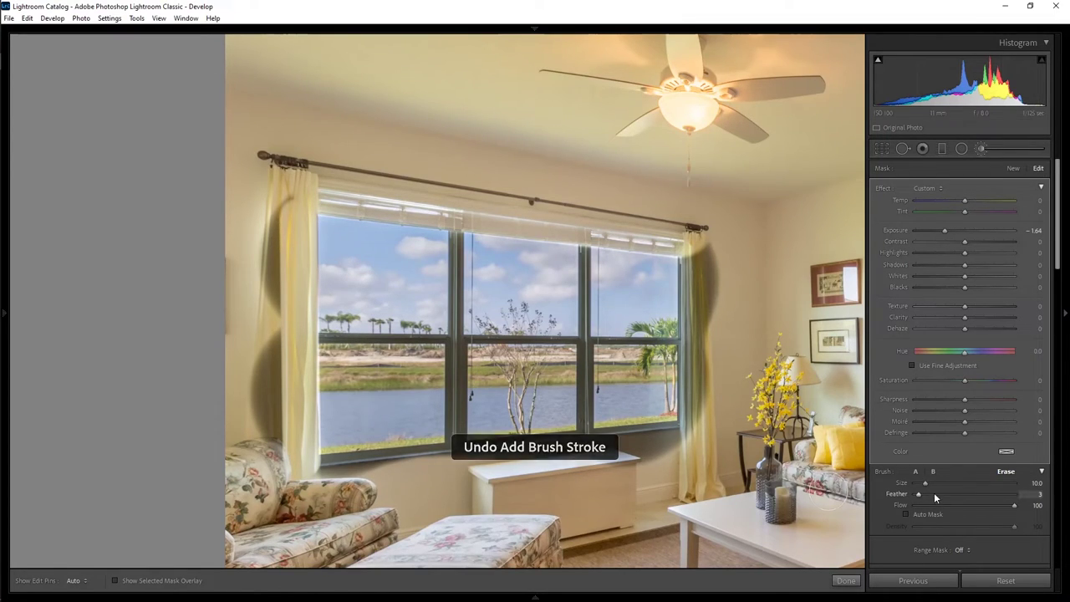
- Enable Auto Mask and erase the darkening along the left curtain's edge with pins hidden
click(905, 513)
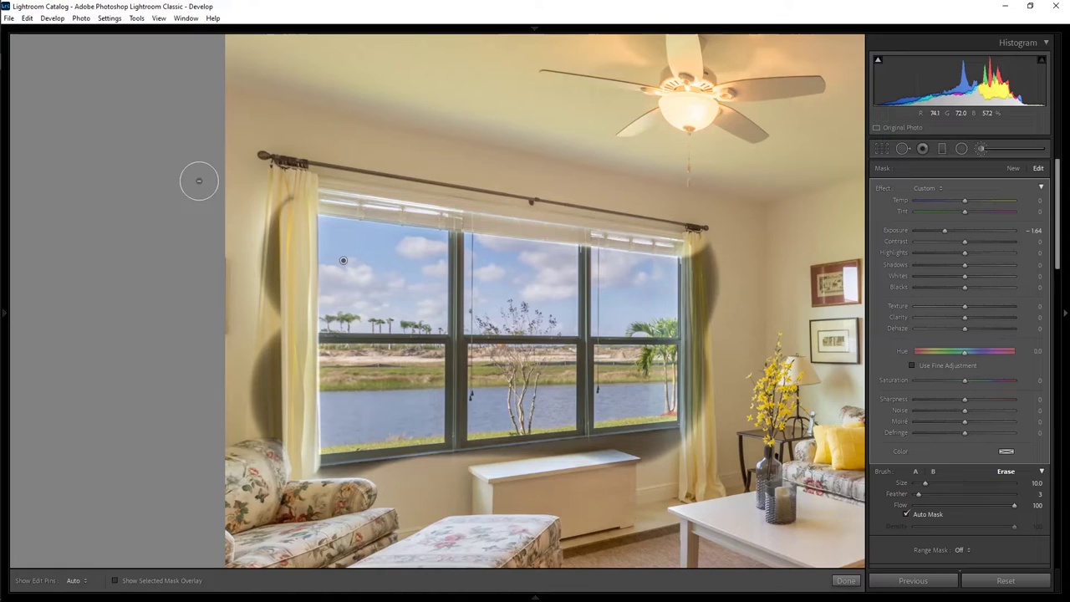
key(h)
mouse_move(297, 241)
mouse_down()
mouse_move(299, 260)
mouse_move(297, 211)
mouse_move(300, 276)
mouse_up()
key(h)
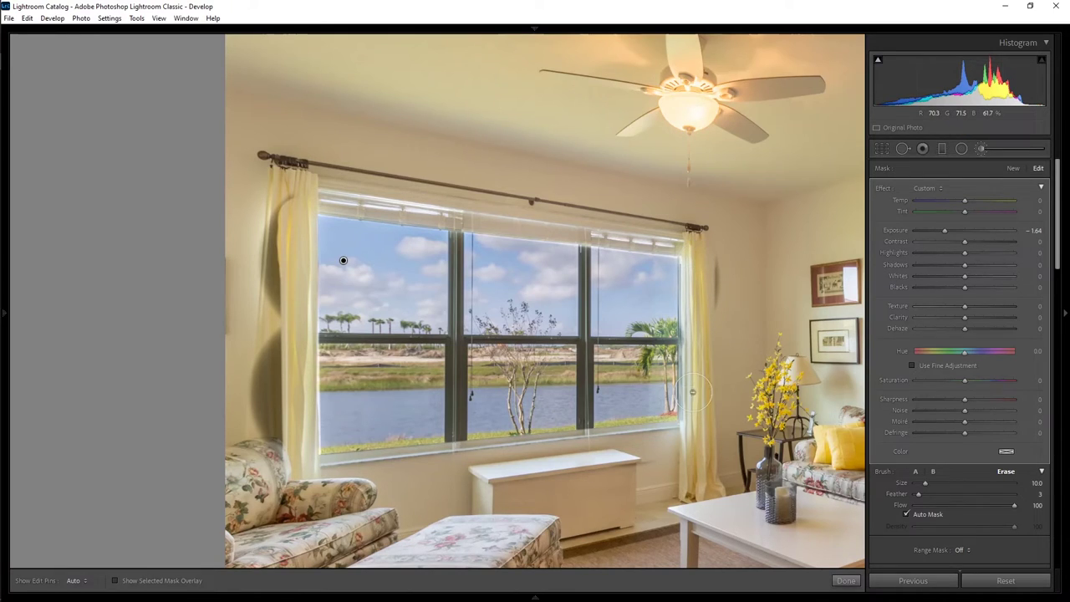
- Erase the darkening up both the right and left curtains to the rod
mouse_move(696, 420)
mouse_down()
mouse_move(736, 299)
mouse_move(719, 263)
mouse_move(719, 309)
mouse_move(720, 253)
mouse_move(695, 259)
mouse_up()
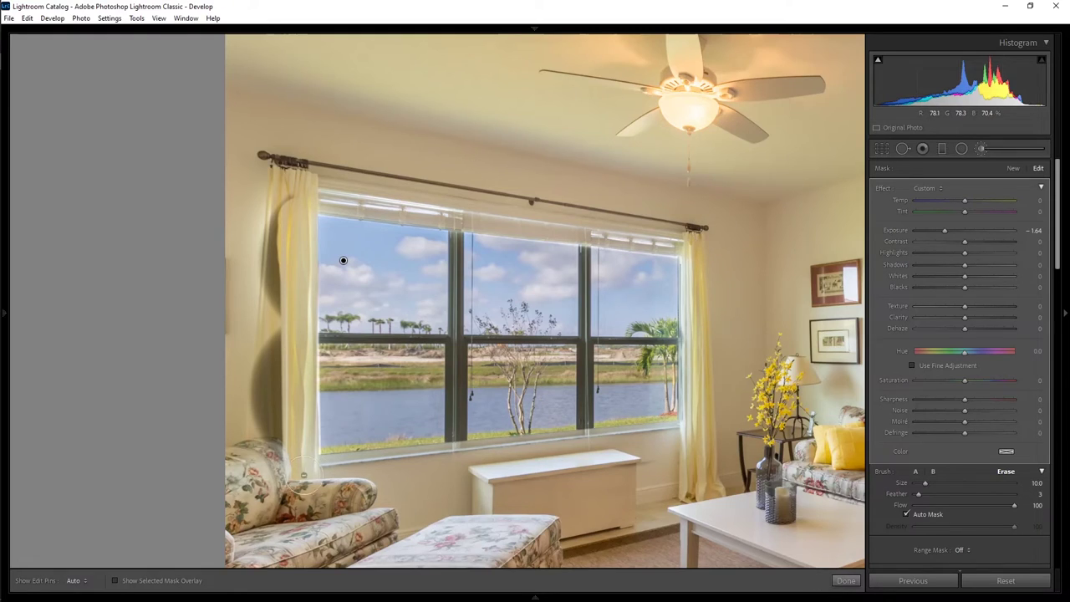
scroll(267, 457, up, 4)
mouse_move(268, 455)
mouse_down()
mouse_move(285, 421)
mouse_move(319, 169)
mouse_move(271, 178)
mouse_up()
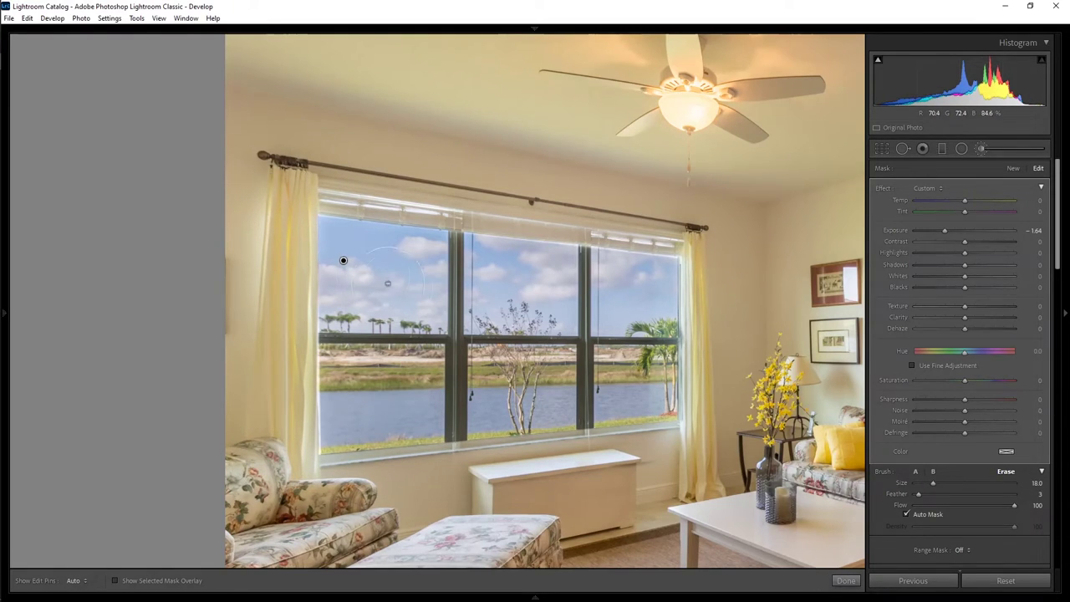
scroll(445, 234, down, 5)
scroll(445, 233, down, 6)
scroll(456, 234, down, 1)
- Erase the darkening from the centre and right dividers with a smaller brush, then along the curtain rod
mouse_move(455, 234)
mouse_down()
mouse_move(451, 431)
mouse_move(455, 335)
mouse_up()
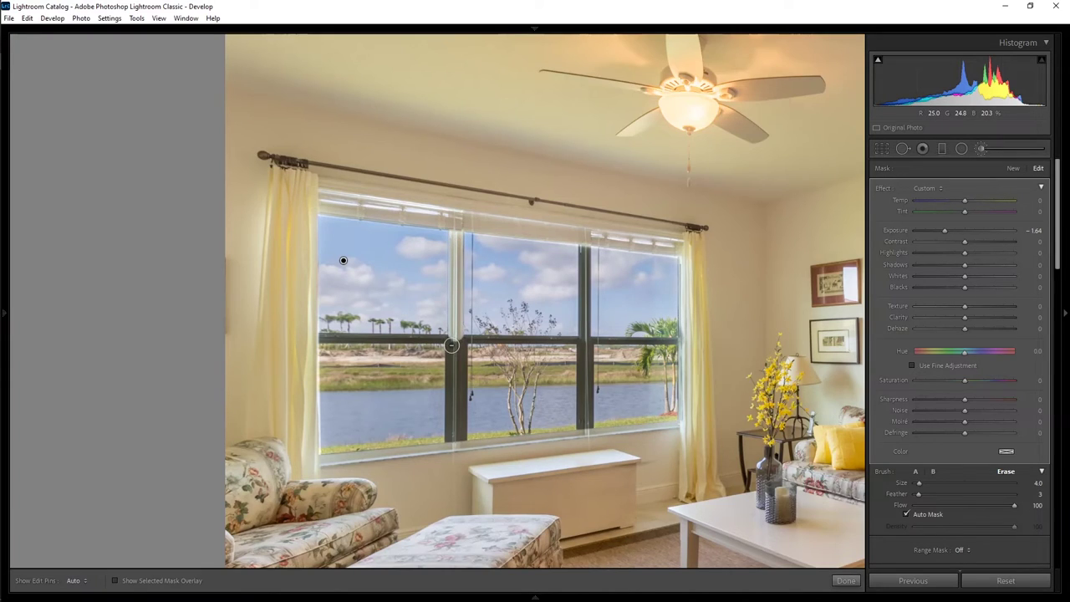
drag(451, 345, 450, 443)
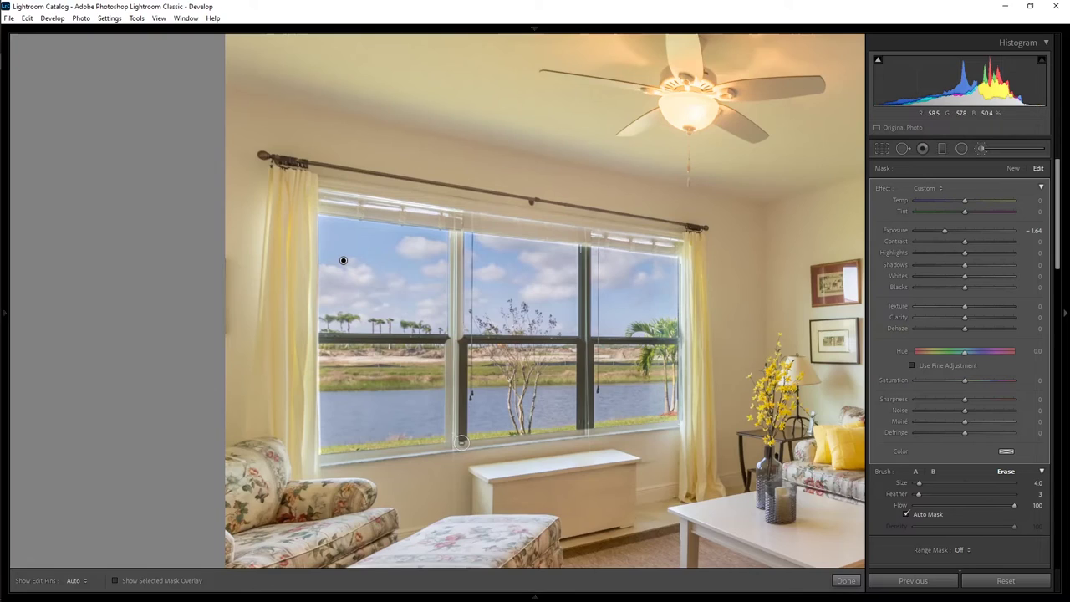
shift+click(461, 344)
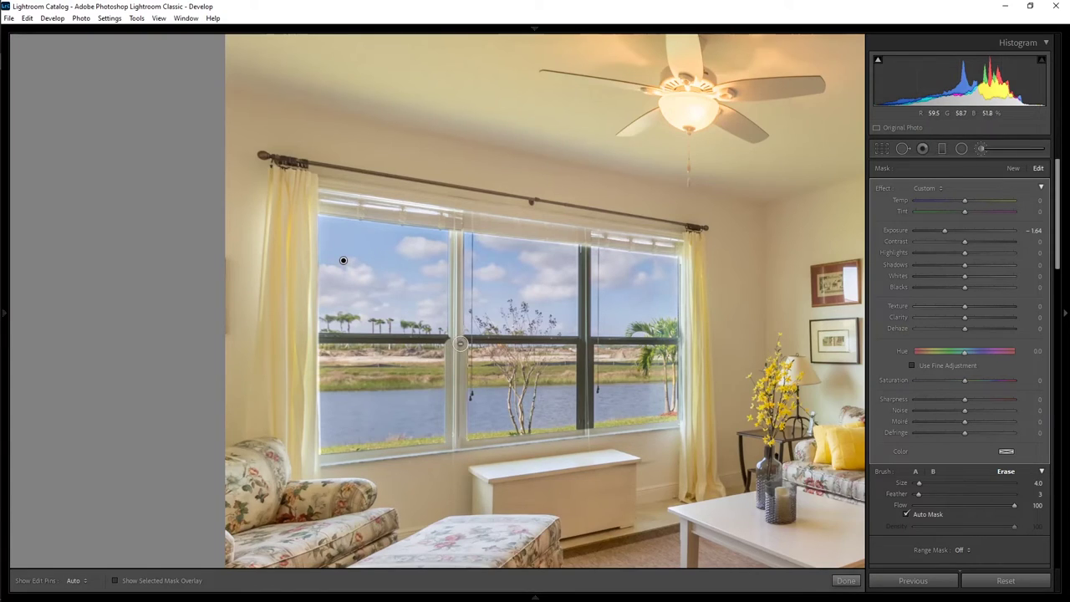
click(582, 428)
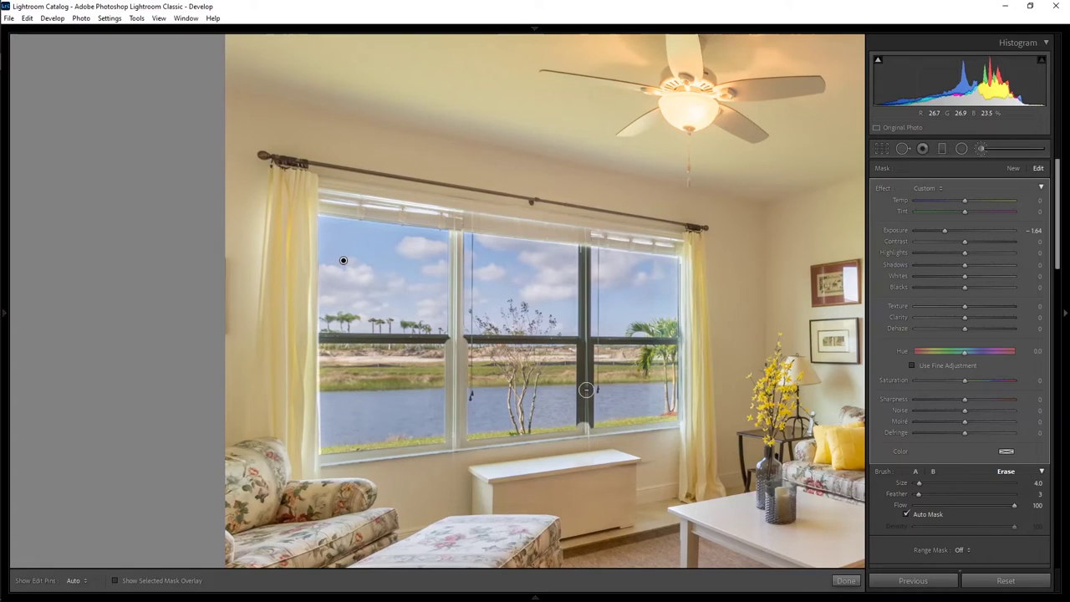
shift+click(582, 341)
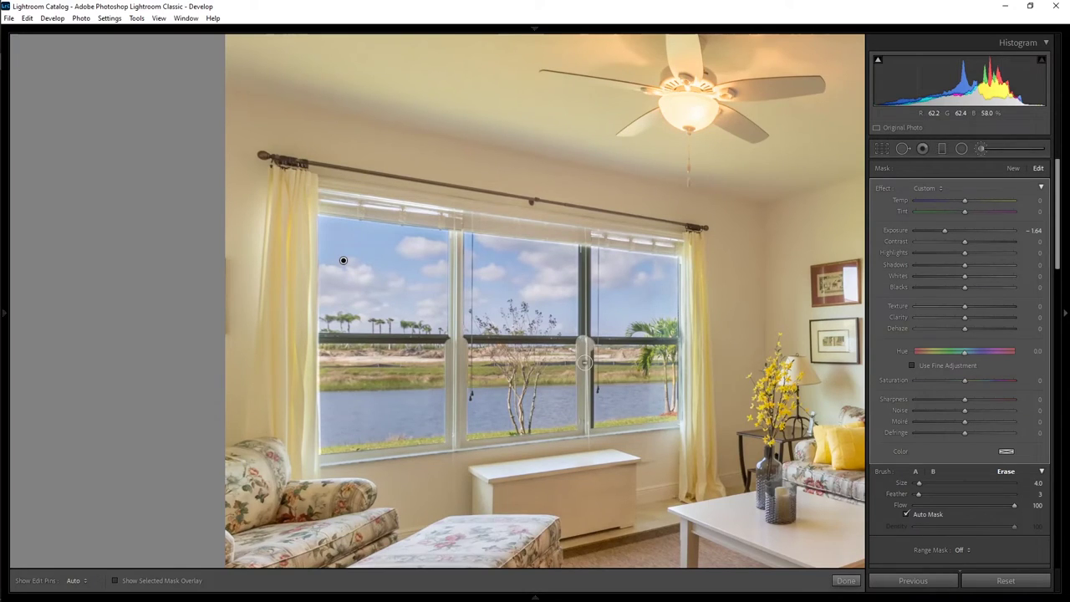
shift+click(588, 428)
key(bracketleft)
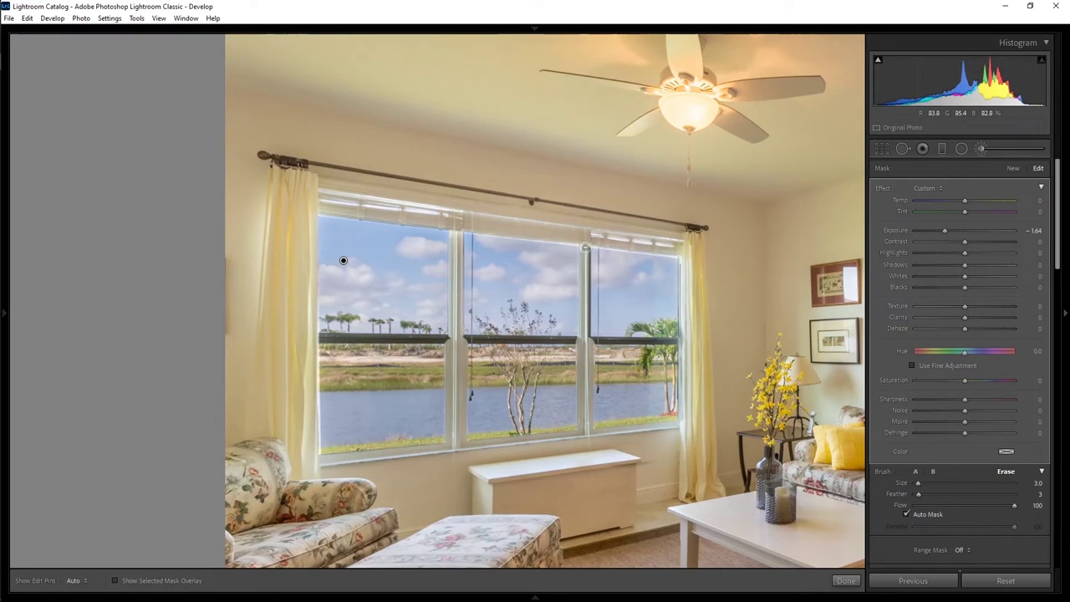
drag(586, 259, 586, 332)
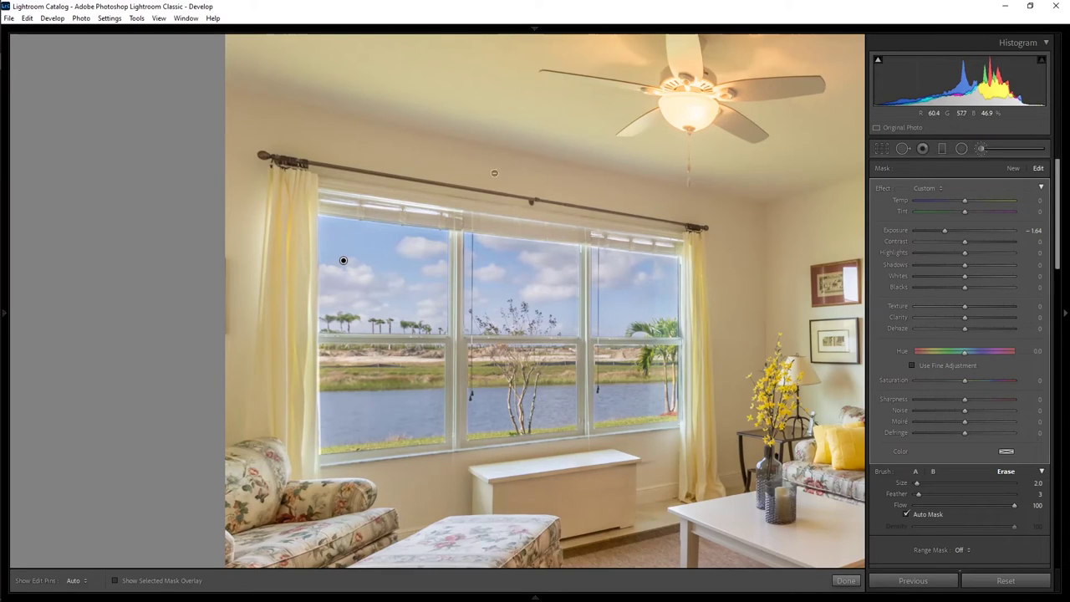
scroll(313, 172, up, 6)
mouse_move(314, 172)
mouse_down()
mouse_move(635, 208)
mouse_move(691, 226)
mouse_up()
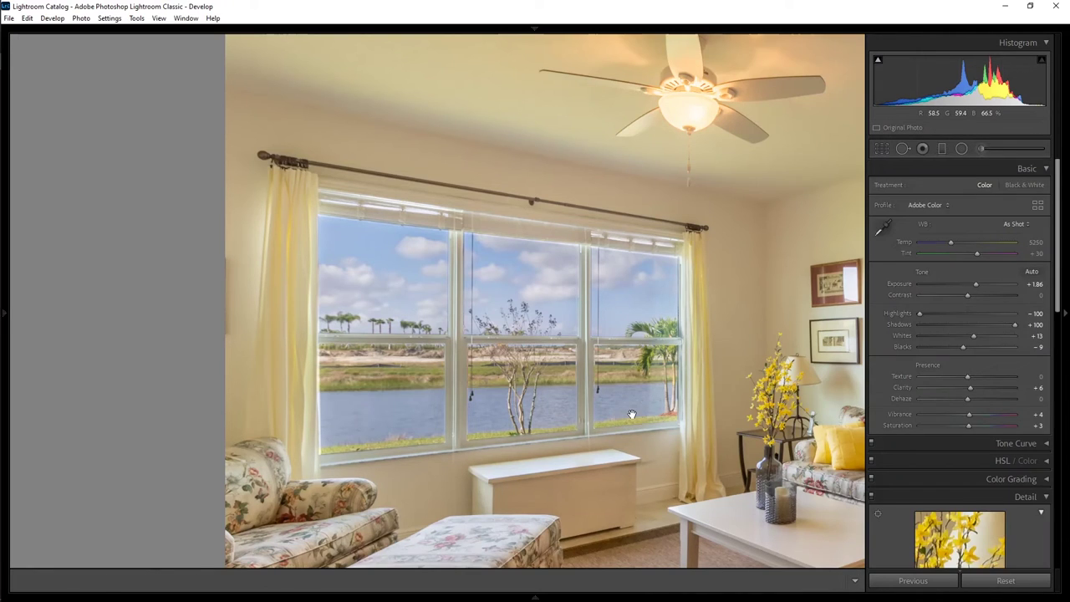
- Sample white balance from the white chest, then the floor, reaching Temp 4200 and Tint +23
click(632, 414)
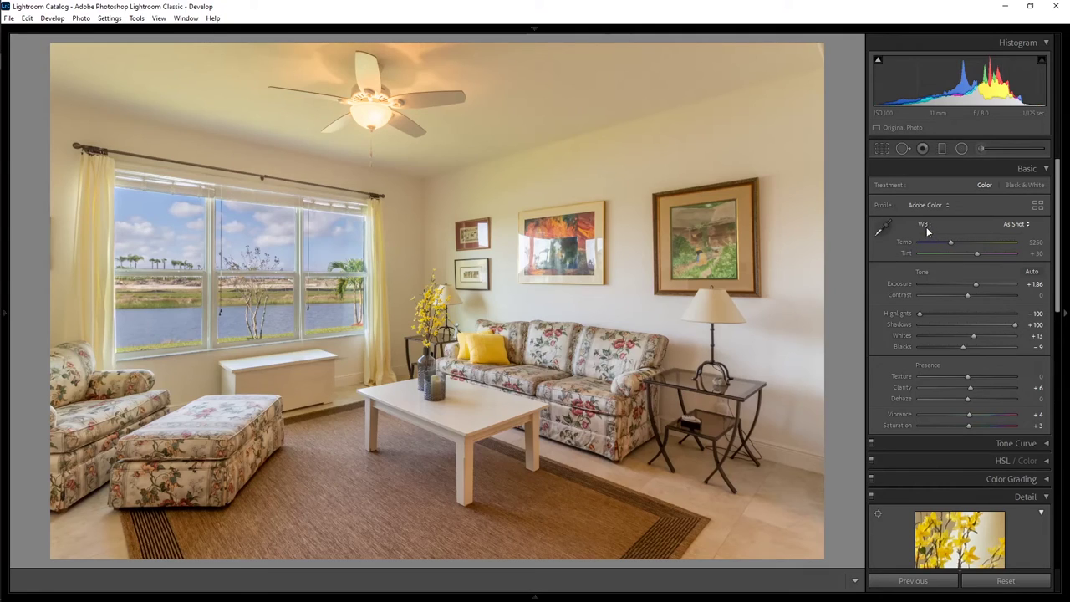
click(881, 228)
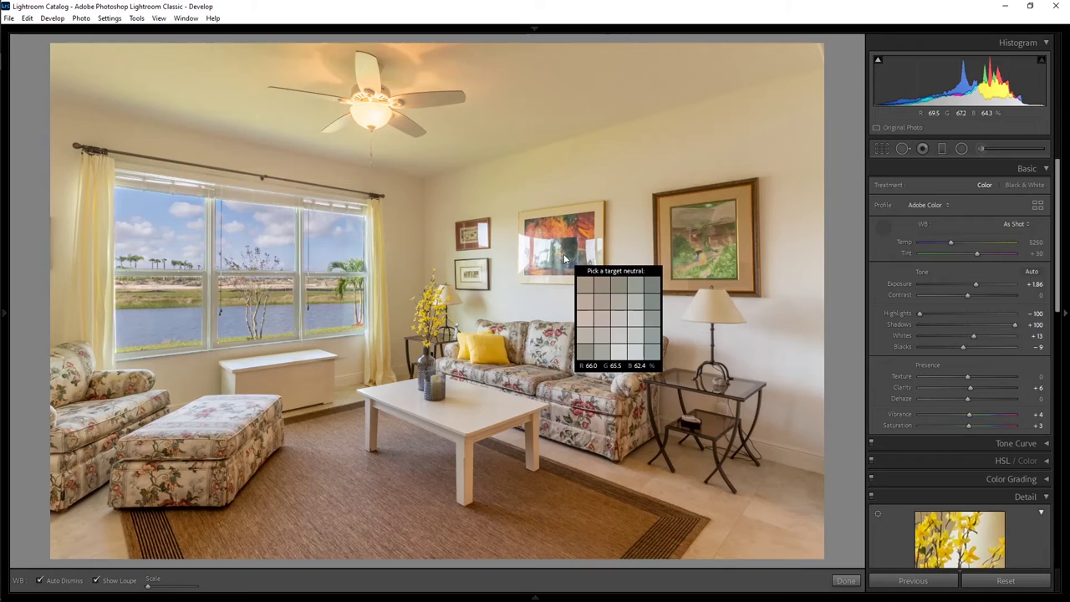
click(286, 361)
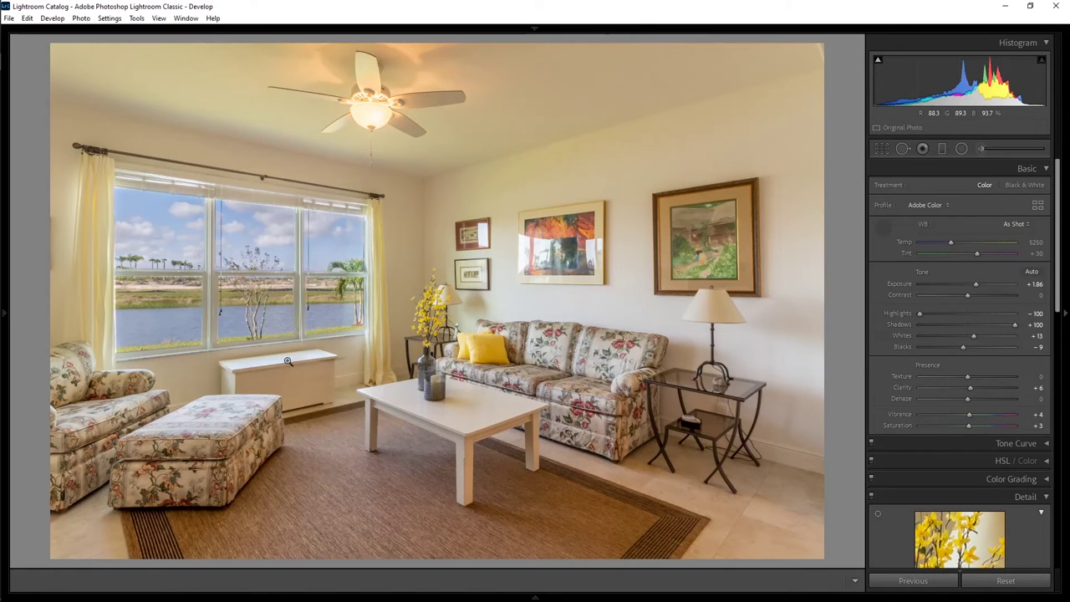
click(882, 231)
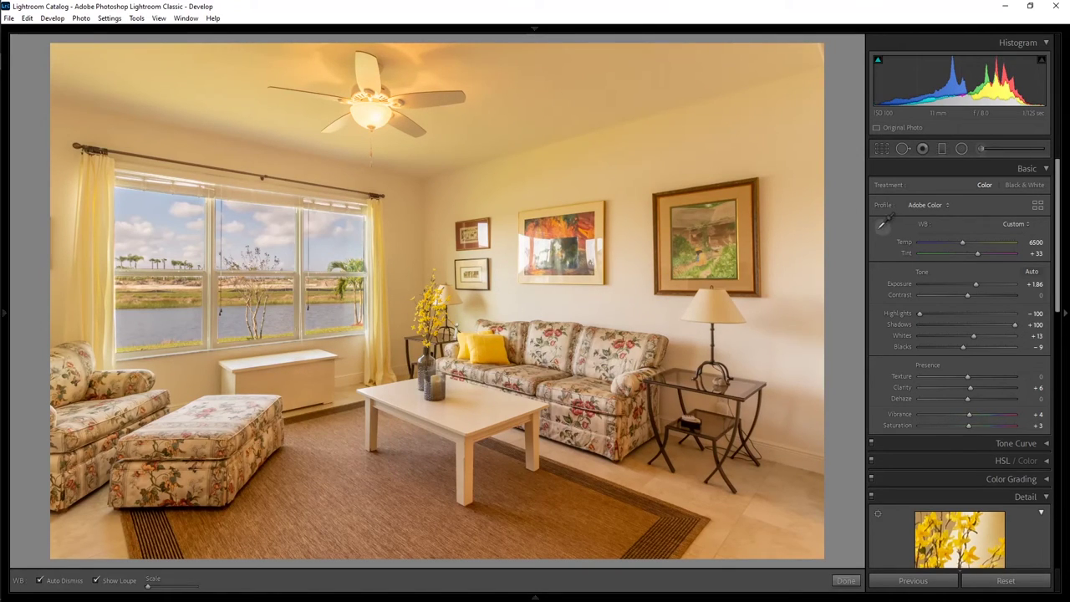
click(807, 461)
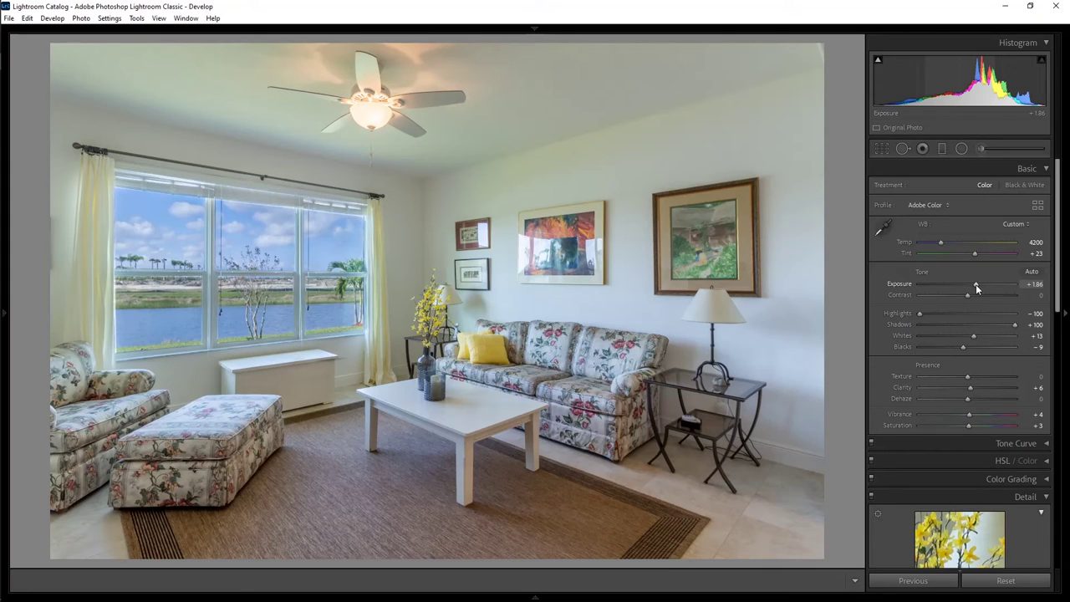
- Raise Exposure from +1.86 to +2.06 in the Basic panel to brighten the room
scroll(975, 284, up, 1)
scroll(975, 284, up, 1)
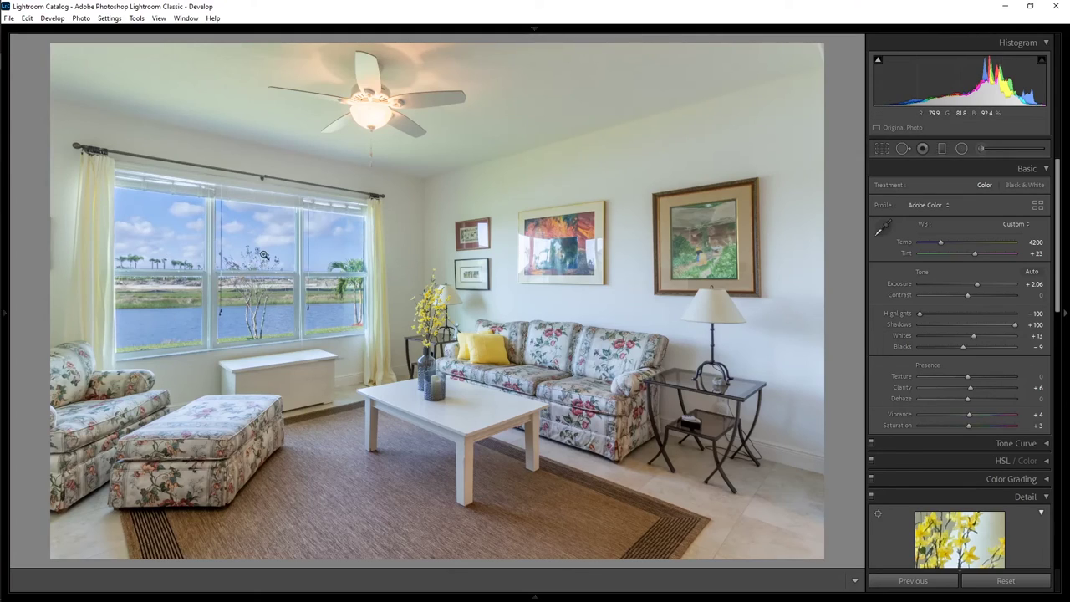
click(342, 241)
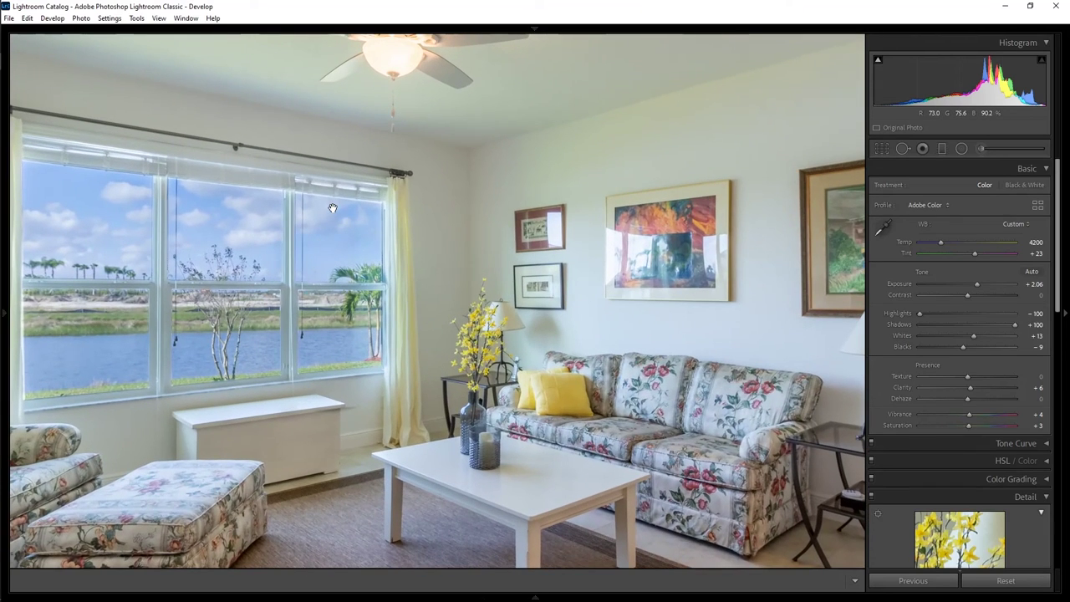
drag(425, 318, 487, 245)
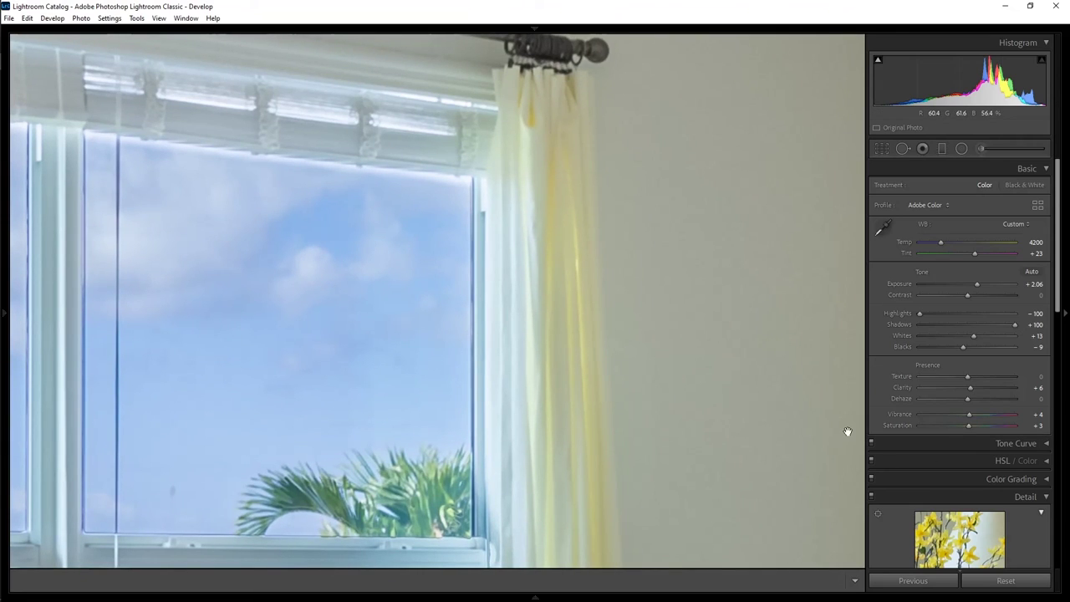
key(k)
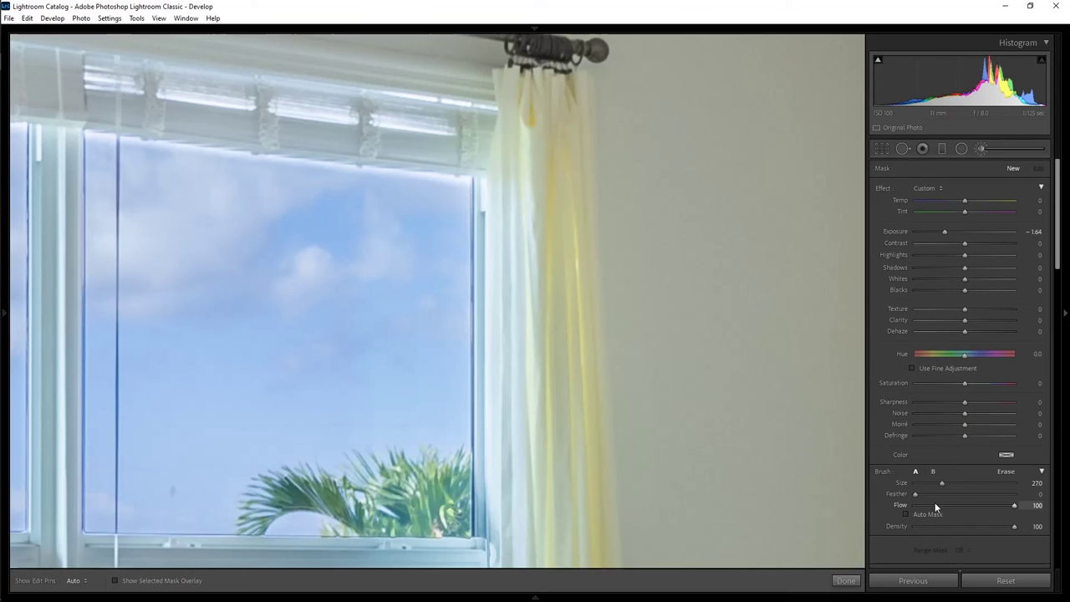
drag(914, 494, 965, 494)
key(k)
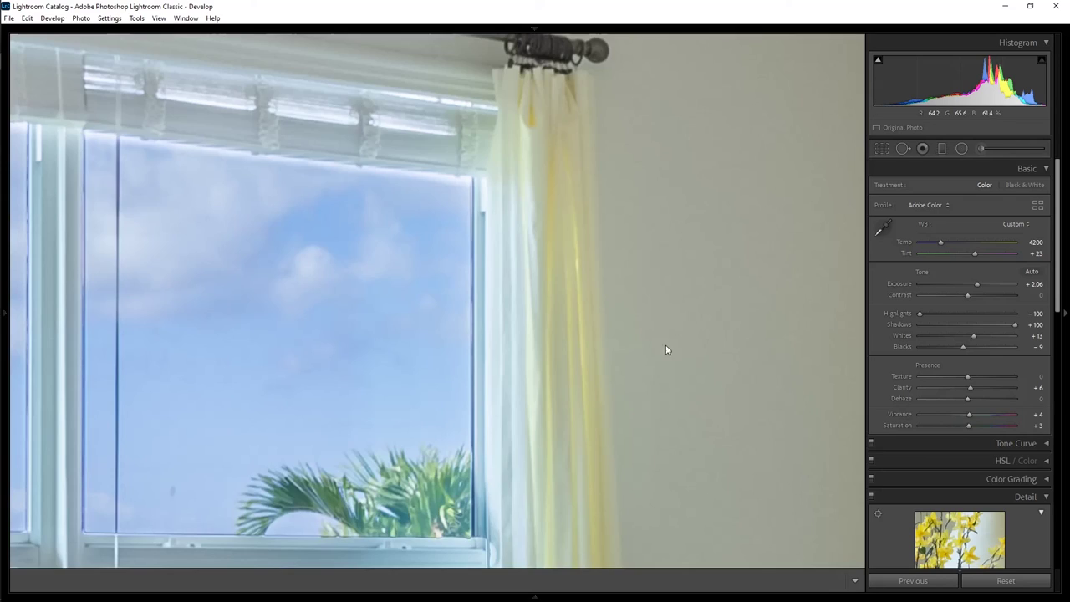
click(665, 346)
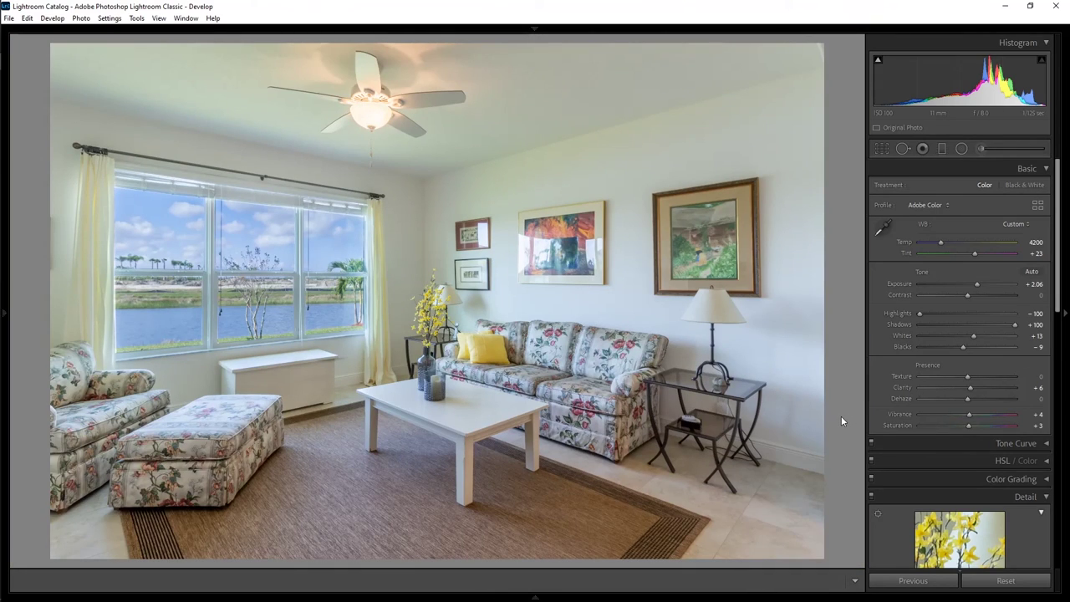